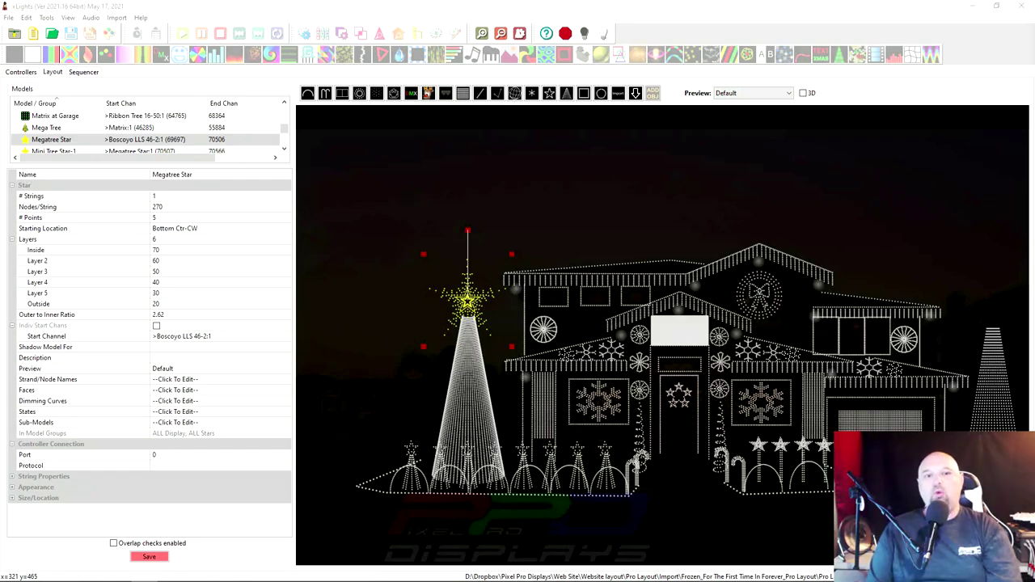
# Zoom the layout preview in on the 6-layer, 270-node Megatree Star
pyautogui.scroll(3, 425, 347)
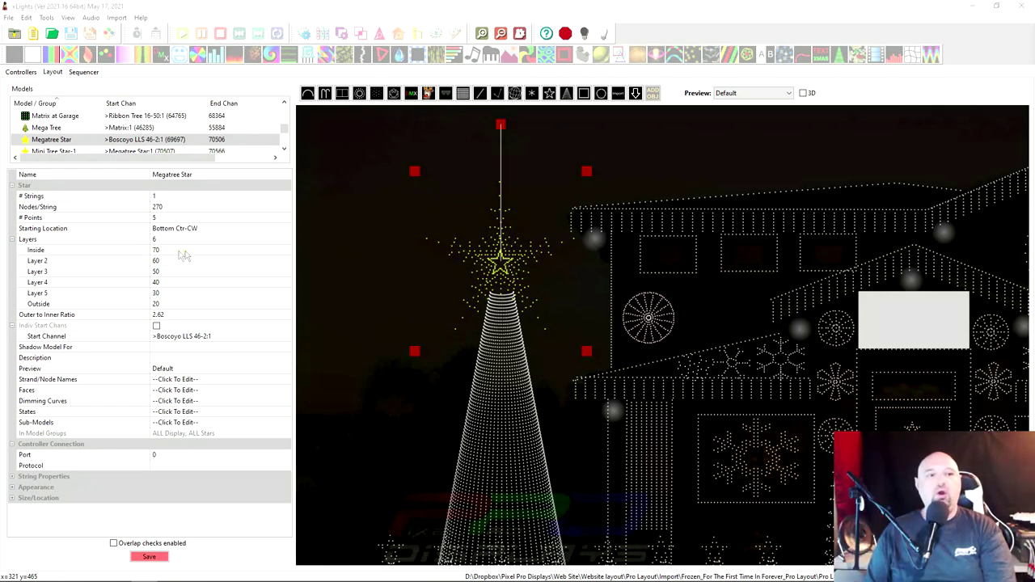
pyautogui.click(171, 248)
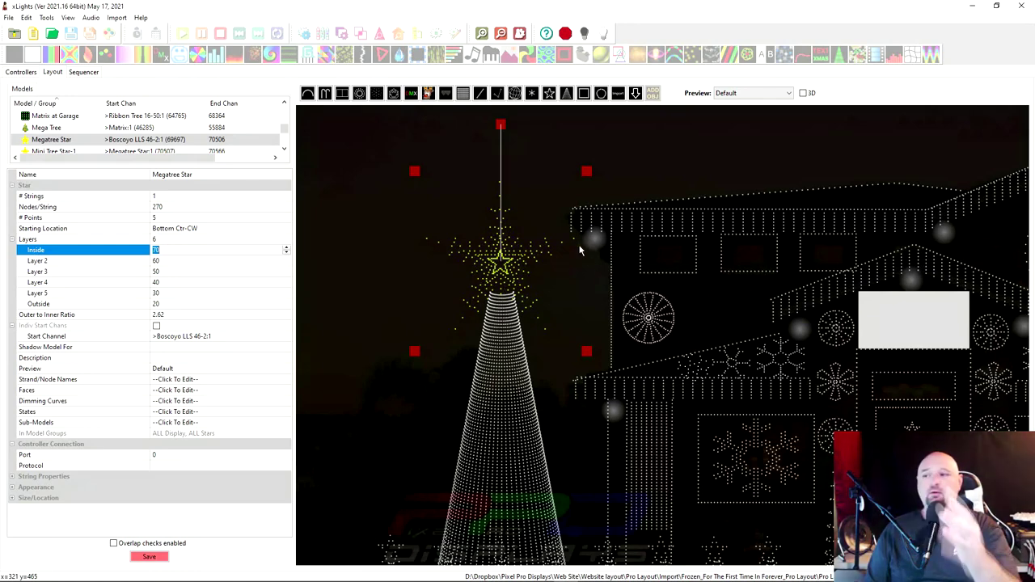
pyautogui.hotkey('alt', 'Tab')
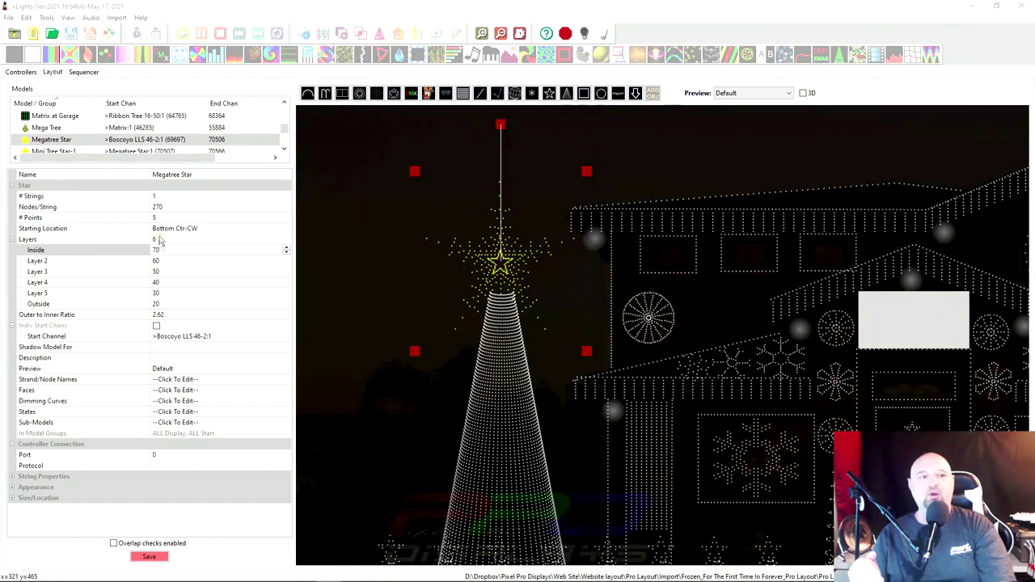
pyautogui.click(172, 239)
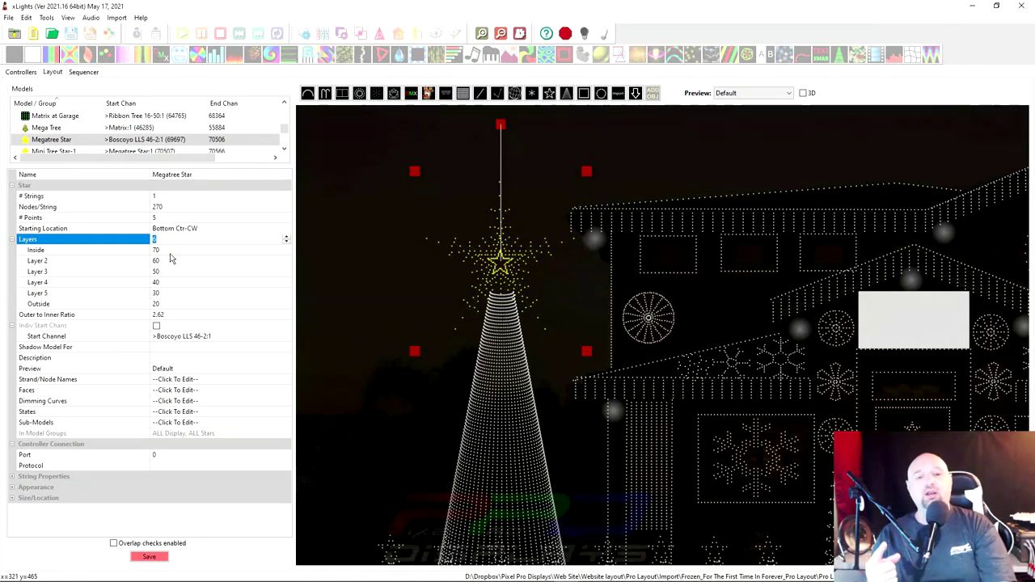
pyautogui.click(165, 250)
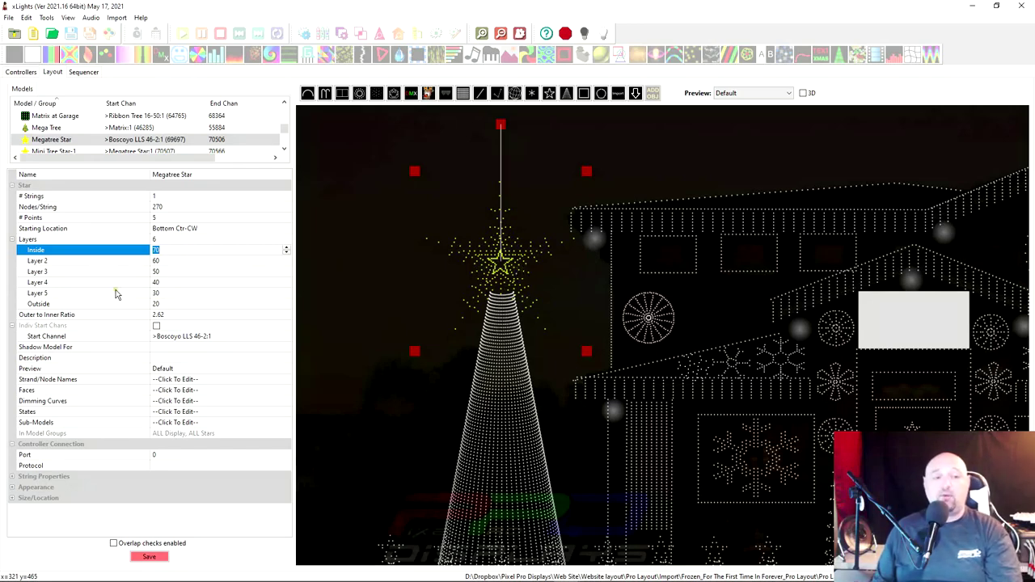
# Re-enter the Megatree Star's layer node counts as 20, 30, 40, 50, 60, 70 from Inside to Outside
pyautogui.write('20')
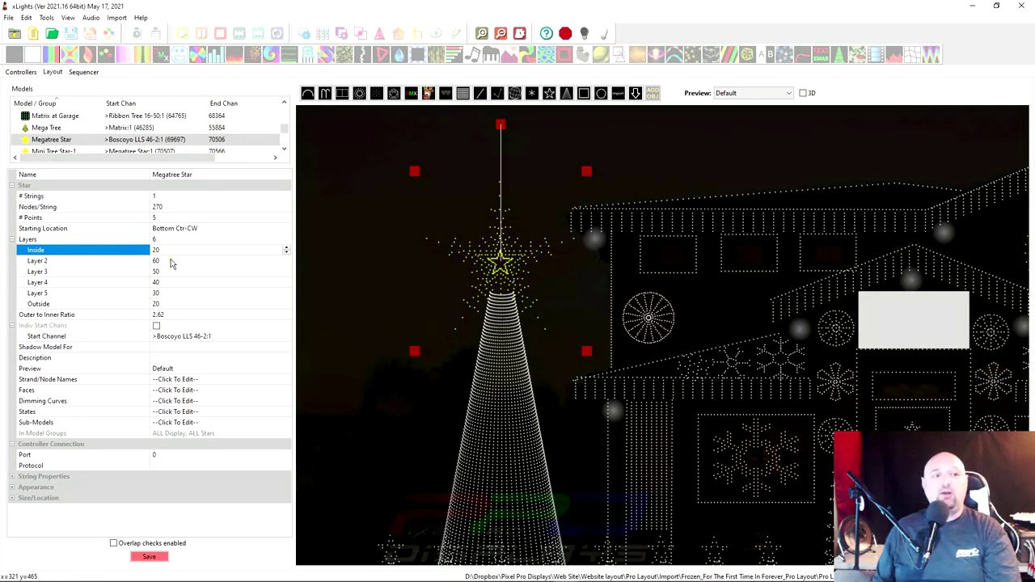
pyautogui.click(166, 261)
pyautogui.click(164, 261)
pyautogui.write('30')
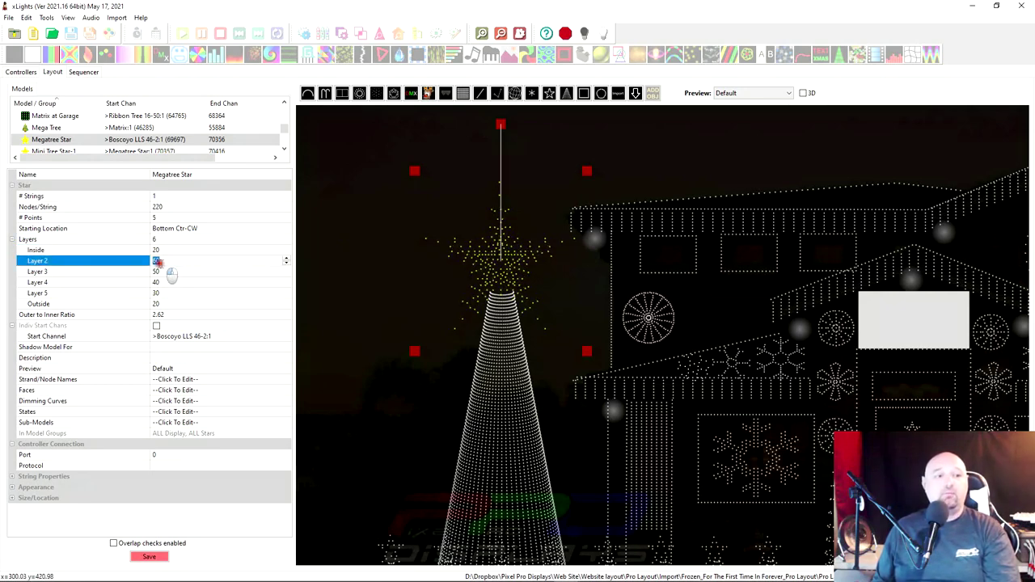
pyautogui.click(165, 271)
pyautogui.write('40')
pyautogui.click(168, 283)
pyautogui.write('50')
pyautogui.click(167, 293)
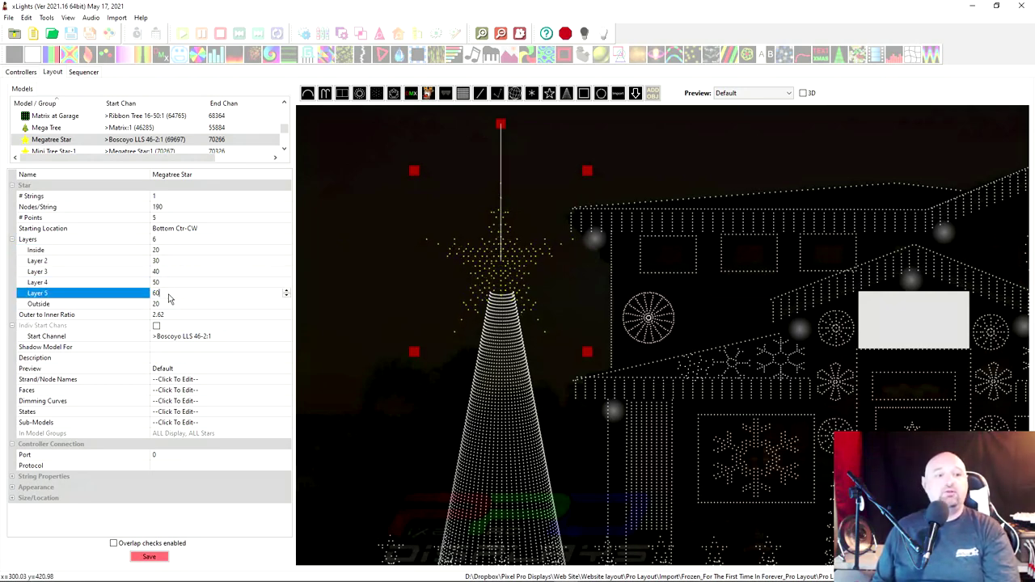
pyautogui.write('60')
pyautogui.click(168, 303)
pyautogui.write('70')
pyautogui.press('Return')
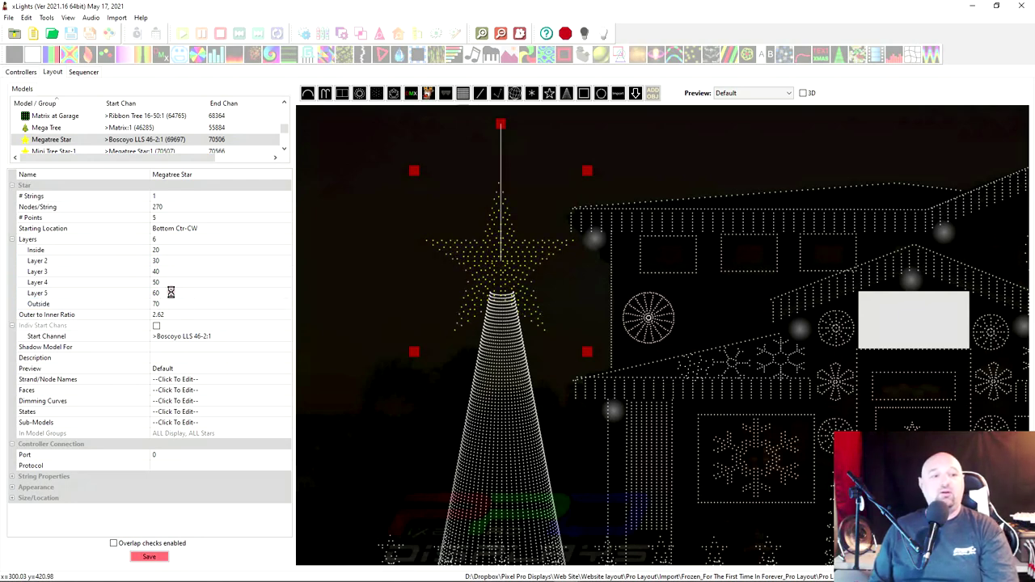
pyautogui.click(249, 231)
pyautogui.click(247, 229)
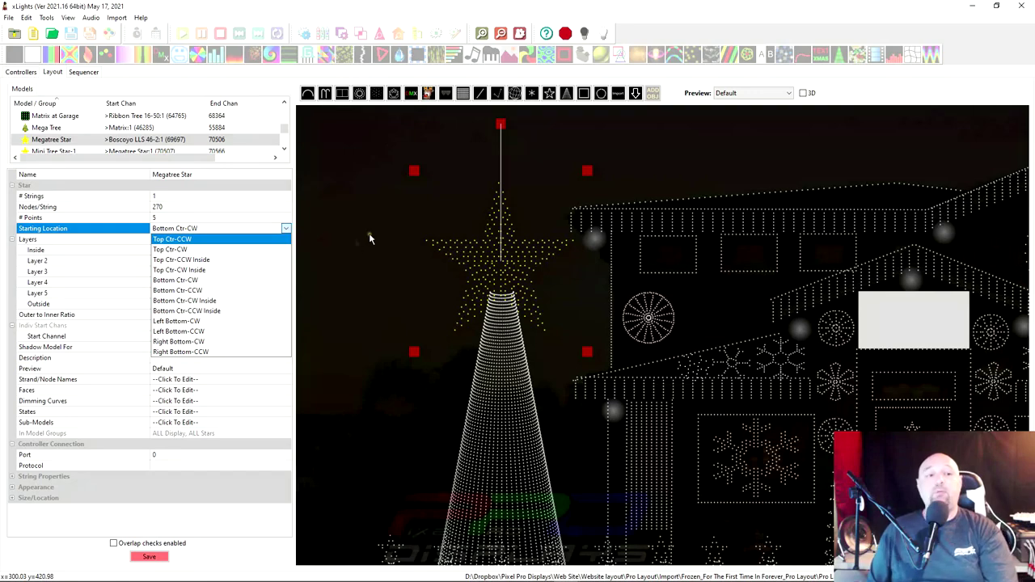
pyautogui.click(206, 228)
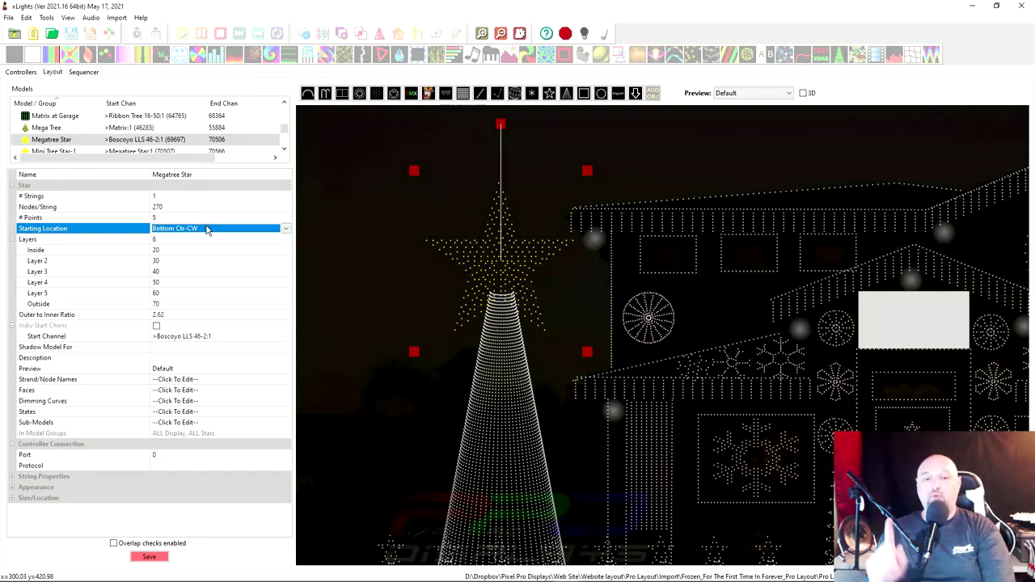
# Unlock the Megatree Star model from its right-click menu
pyautogui.scroll(-5, 474, 260)
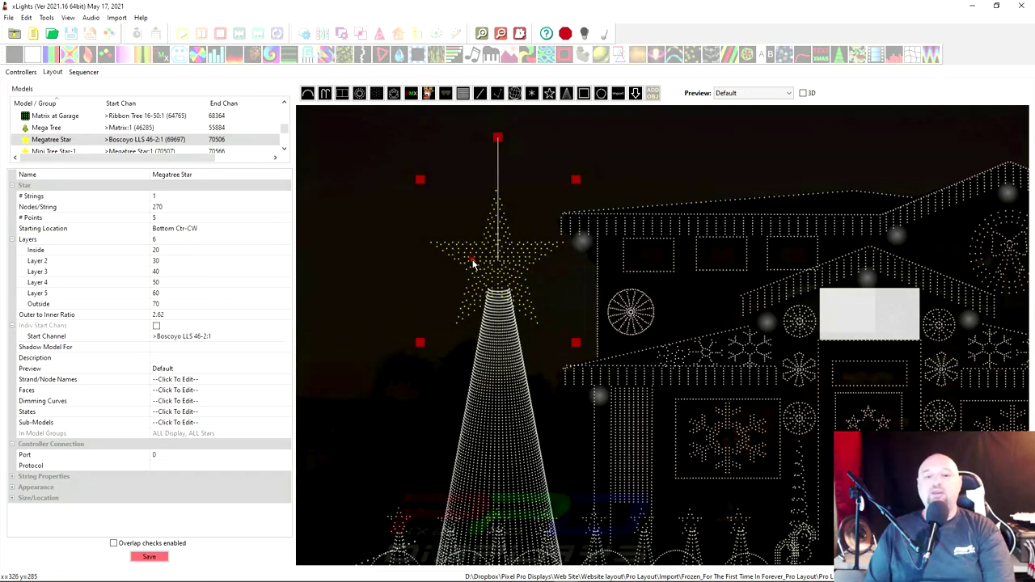
pyautogui.rightClick(476, 269)
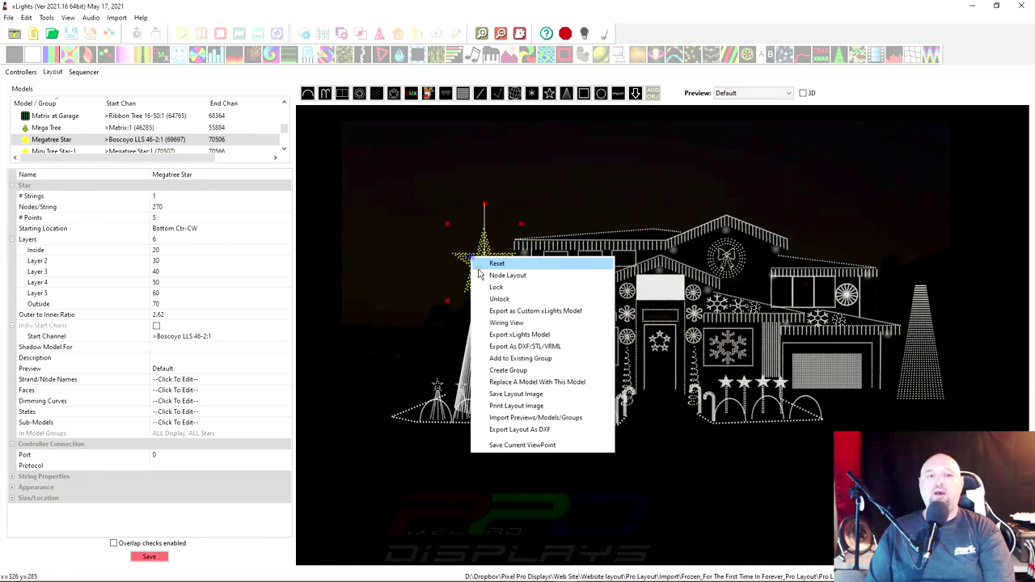
pyautogui.scroll(-1, 464, 293)
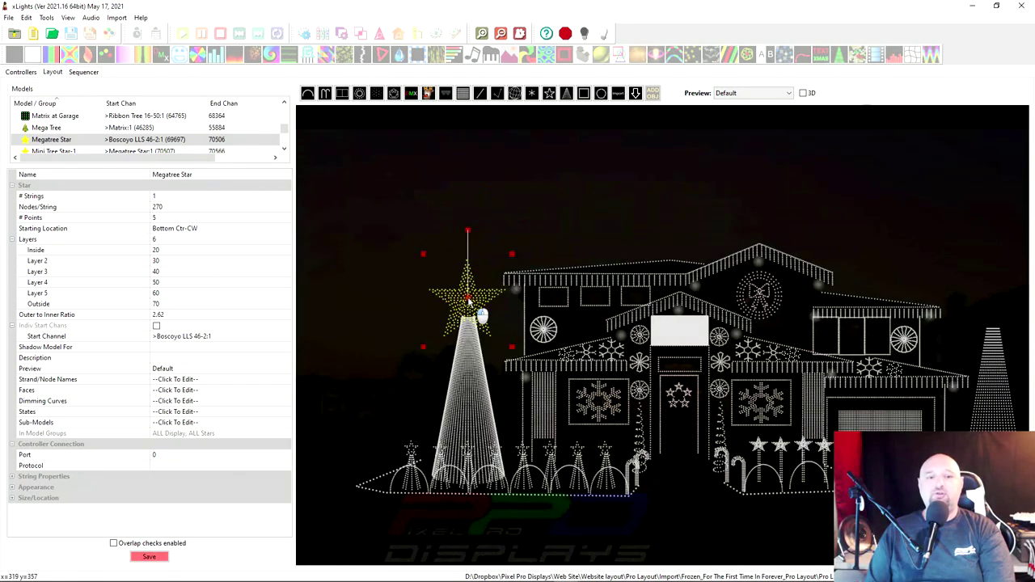
pyautogui.rightClick(468, 297)
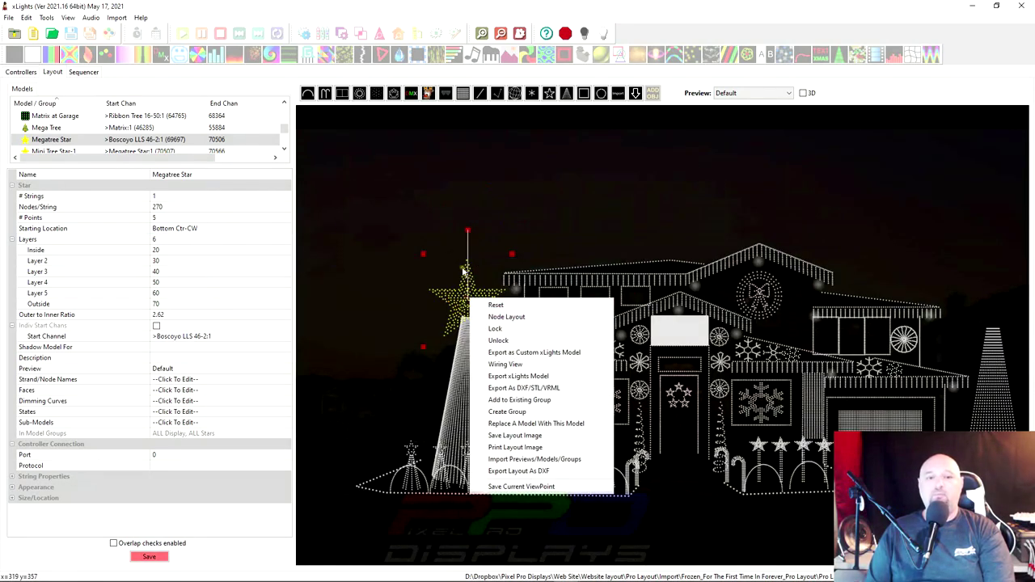
pyautogui.click(497, 341)
# Move the star up, shrink it, and set it on top of the mega tree
pyautogui.moveTo(473, 304); pyautogui.dragTo(471, 286)
pyautogui.moveTo(422, 237); pyautogui.dragTo(463, 279)
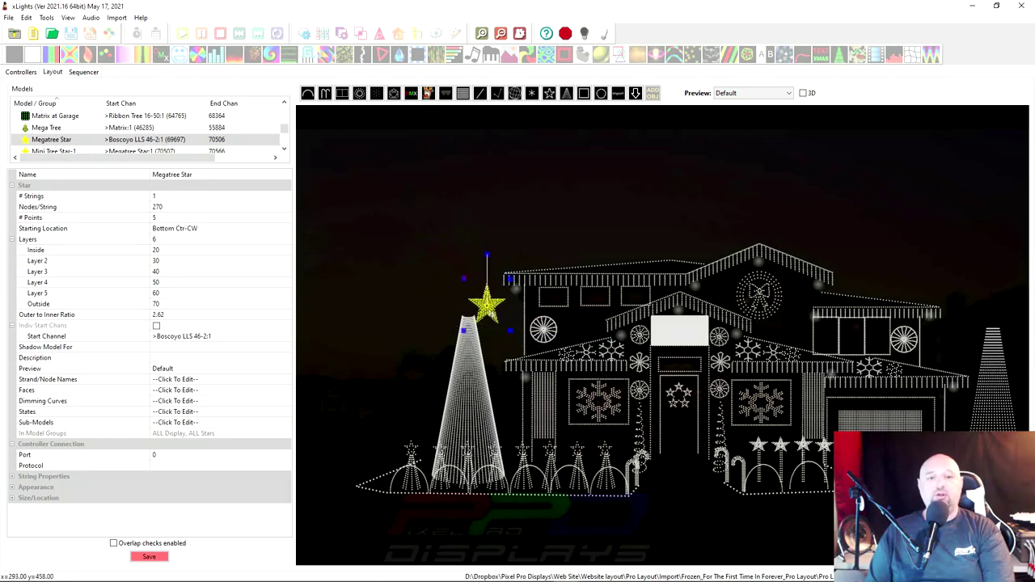
pyautogui.moveTo(493, 312)
pyautogui.mouseDown()
pyautogui.moveTo(473, 302)
pyautogui.moveTo(475, 311)
pyautogui.mouseUp()
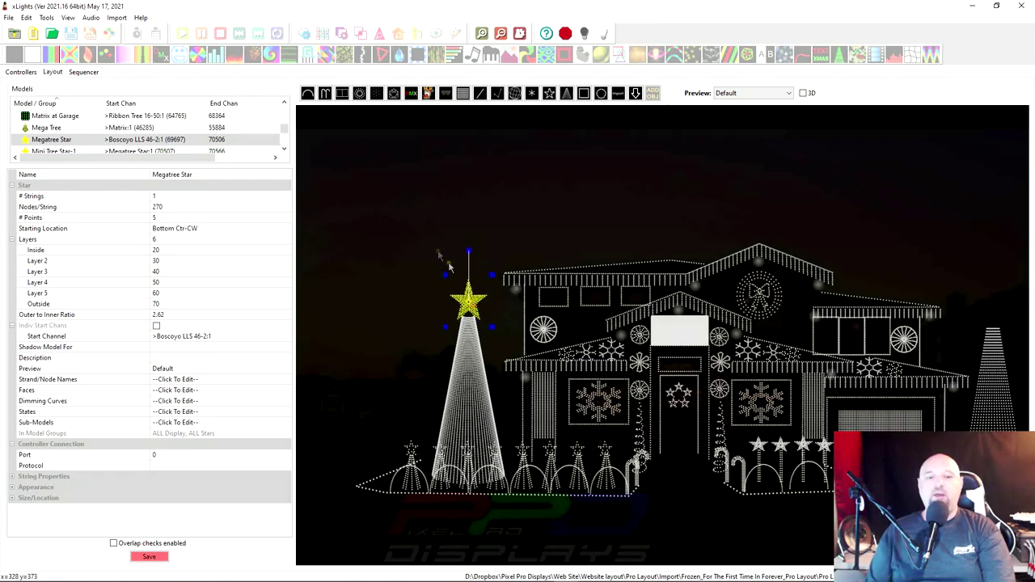
pyautogui.click(418, 238)
pyautogui.scroll(4, 458, 284)
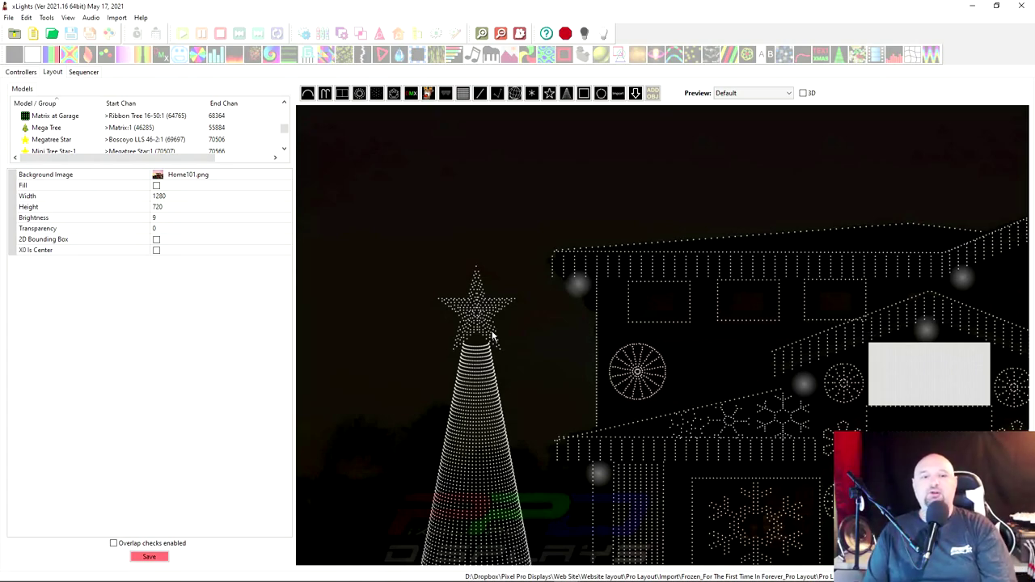
# Select Pole Star 1 to check its 20/30/40 layers, then switch to the ChromaWreath 42" browser page
pyautogui.scroll(-5, 682, 337)
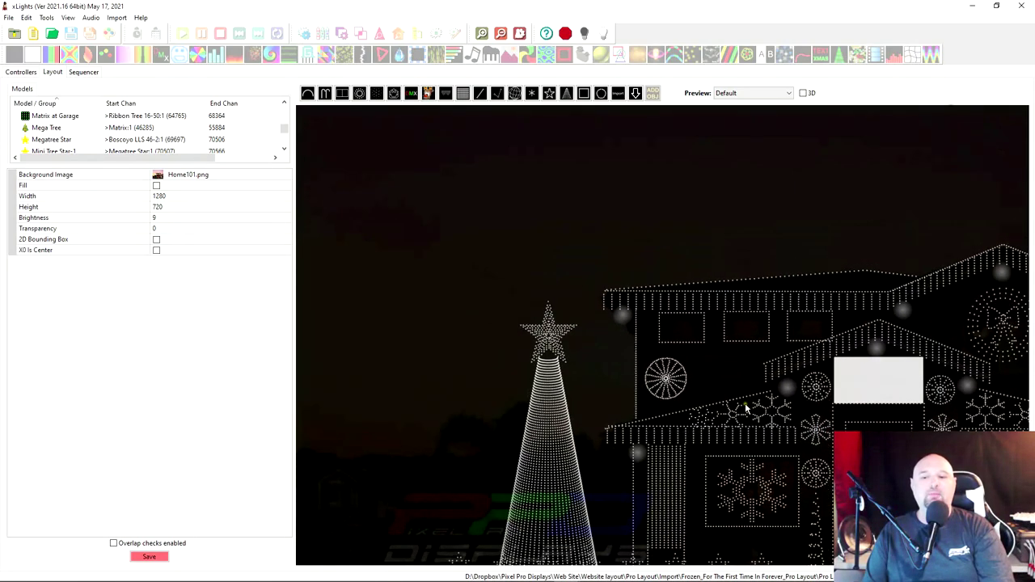
pyautogui.scroll(5, 649, 297)
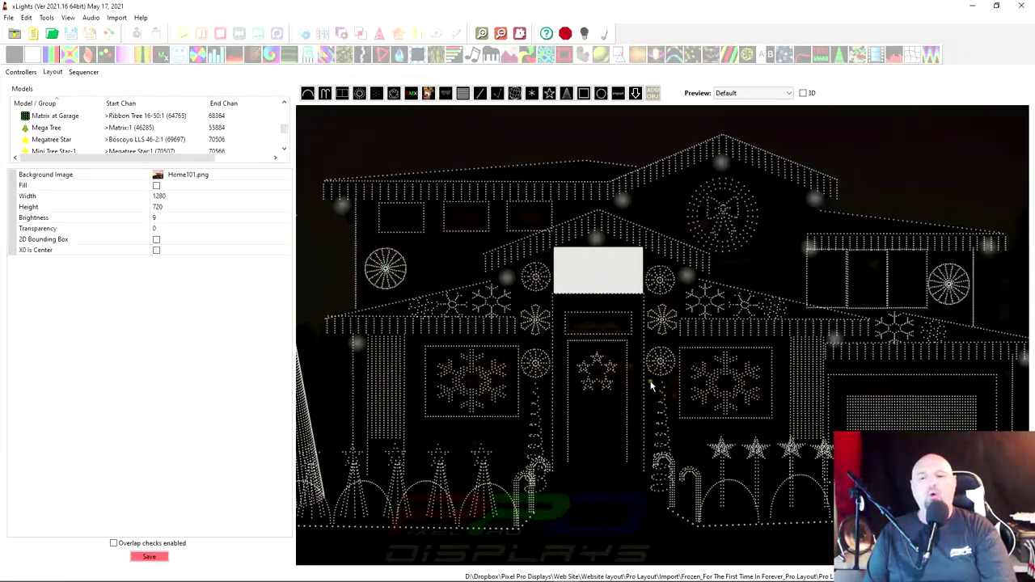
pyautogui.scroll(3, 585, 330)
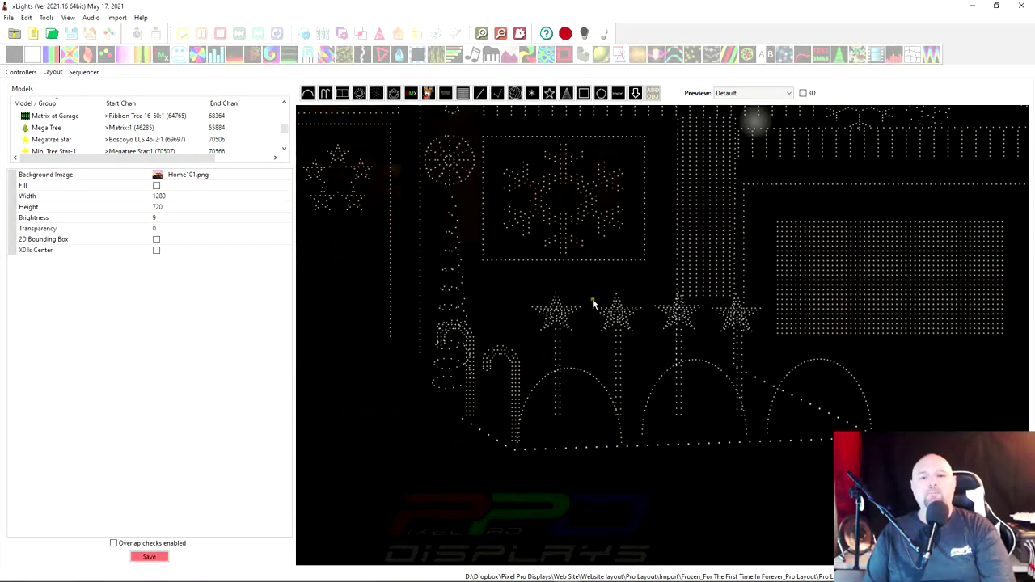
pyautogui.click(565, 322)
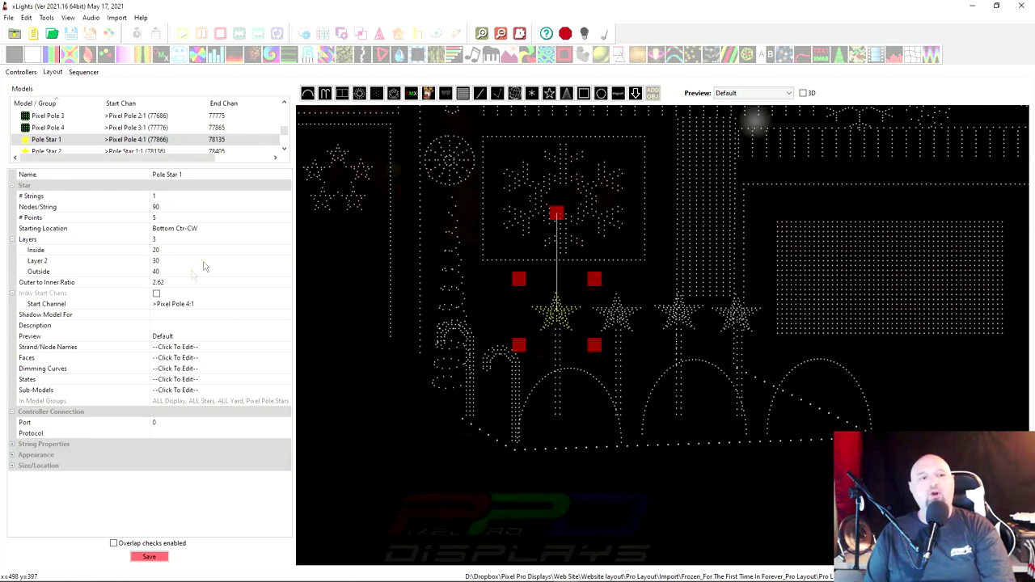
pyautogui.scroll(-5, 497, 333)
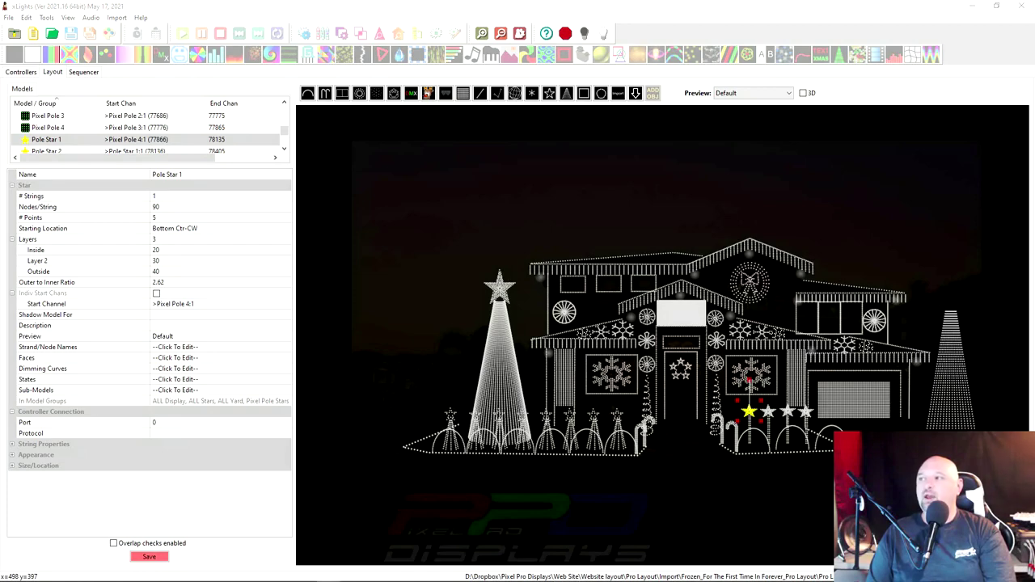
pyautogui.hotkey('alt', 'Tab')
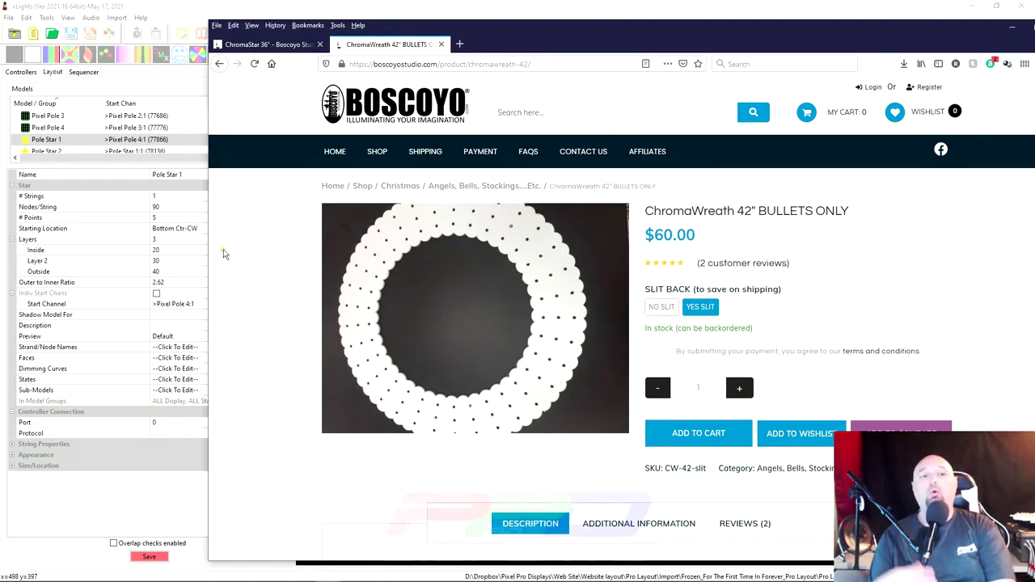
# Scroll the ChromaStar 36" page to its description and highlight the per-ring counts 20, 30, 40, 50
pyautogui.click(262, 44)
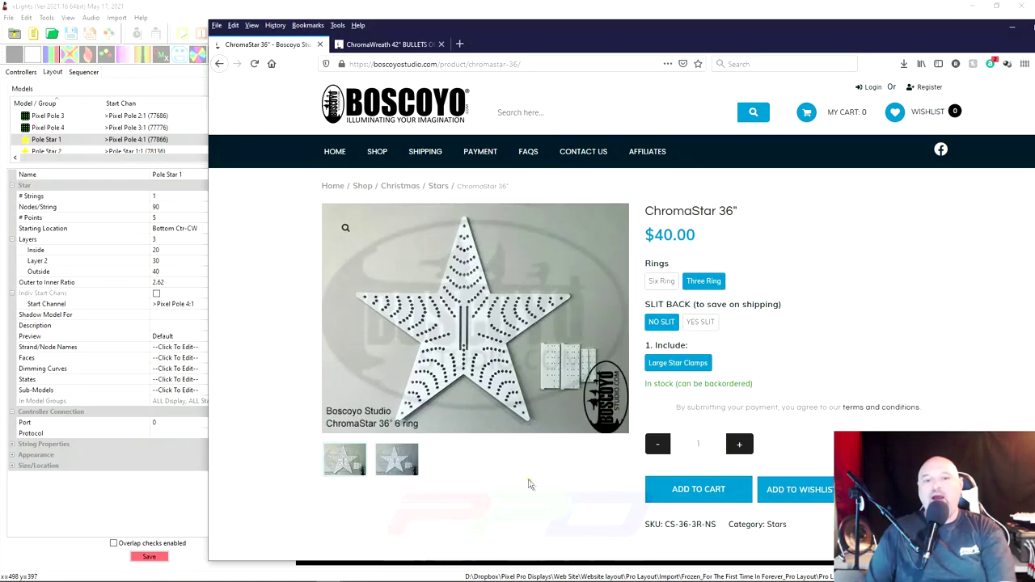
pyautogui.scroll(-1, 541, 488)
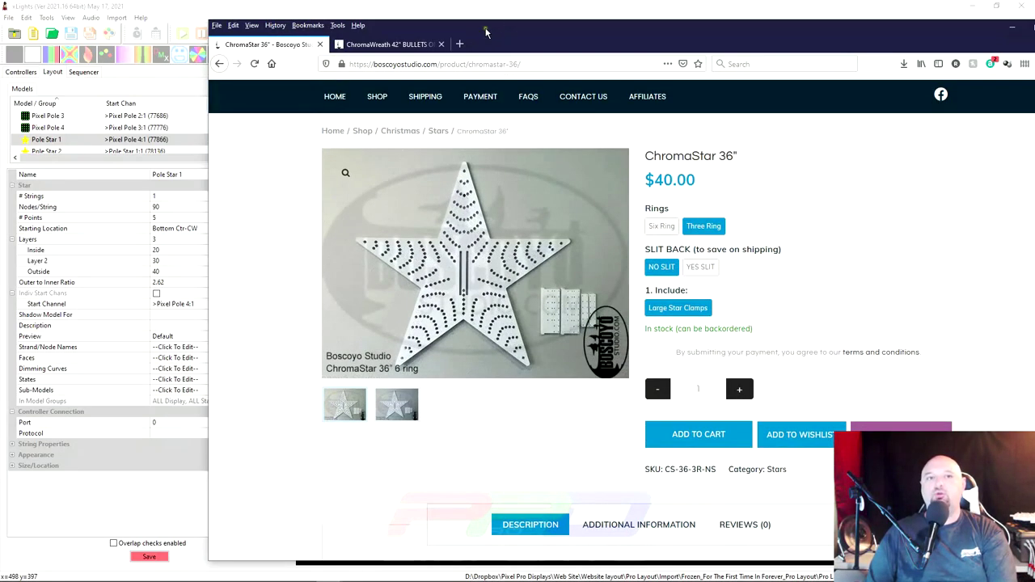
pyautogui.moveTo(491, 30); pyautogui.dragTo(417, 16)
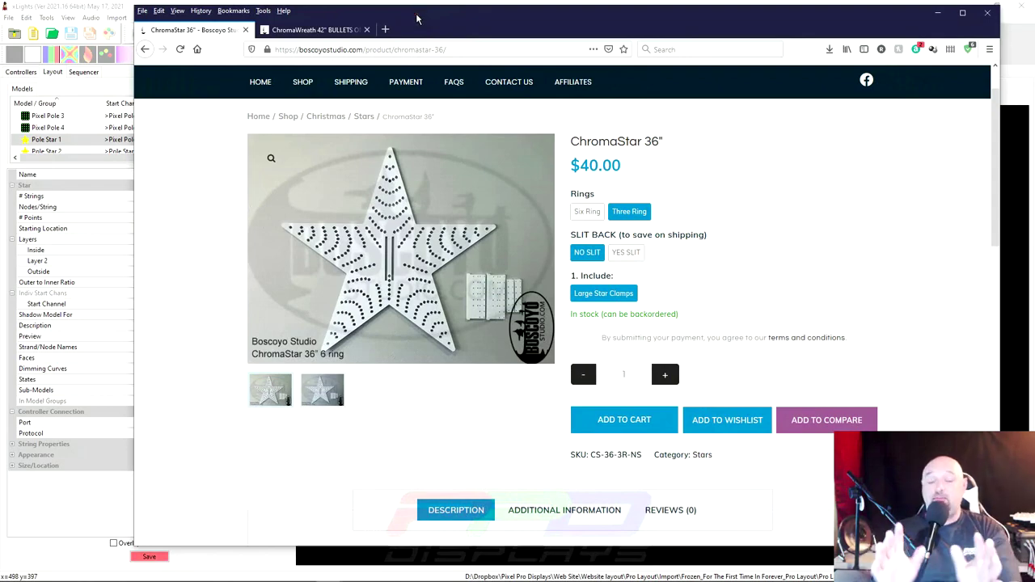
pyautogui.scroll(-3, 460, 421)
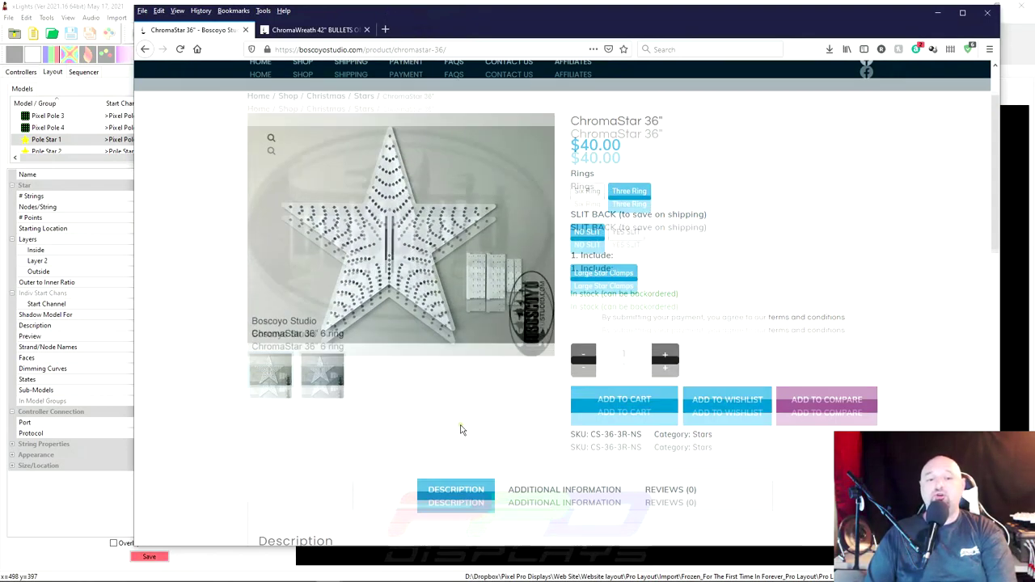
pyautogui.scroll(-2, 457, 414)
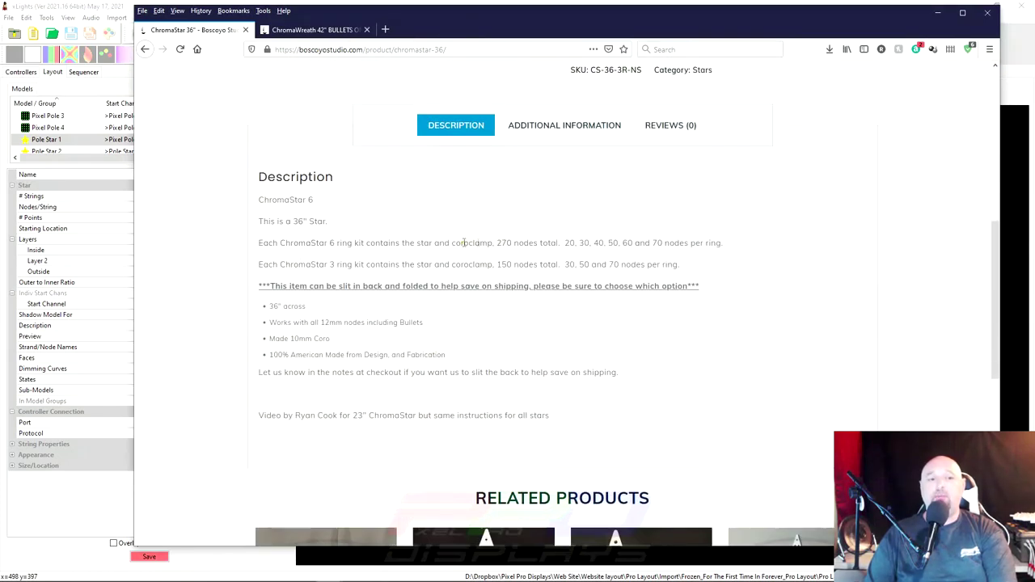
pyautogui.moveTo(495, 242); pyautogui.dragTo(525, 253)
pyautogui.click(571, 244)
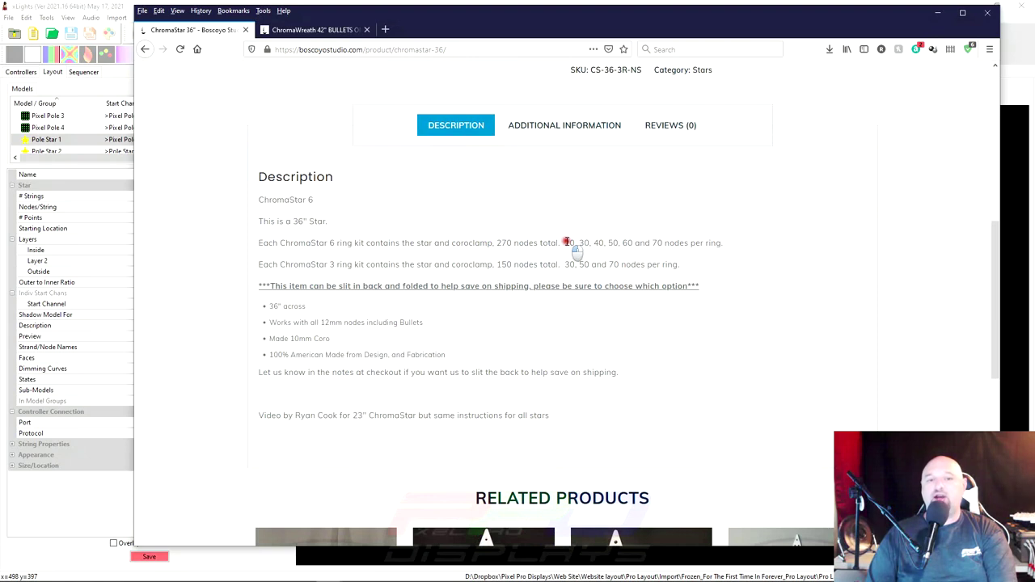
pyautogui.moveTo(564, 245); pyautogui.dragTo(575, 252)
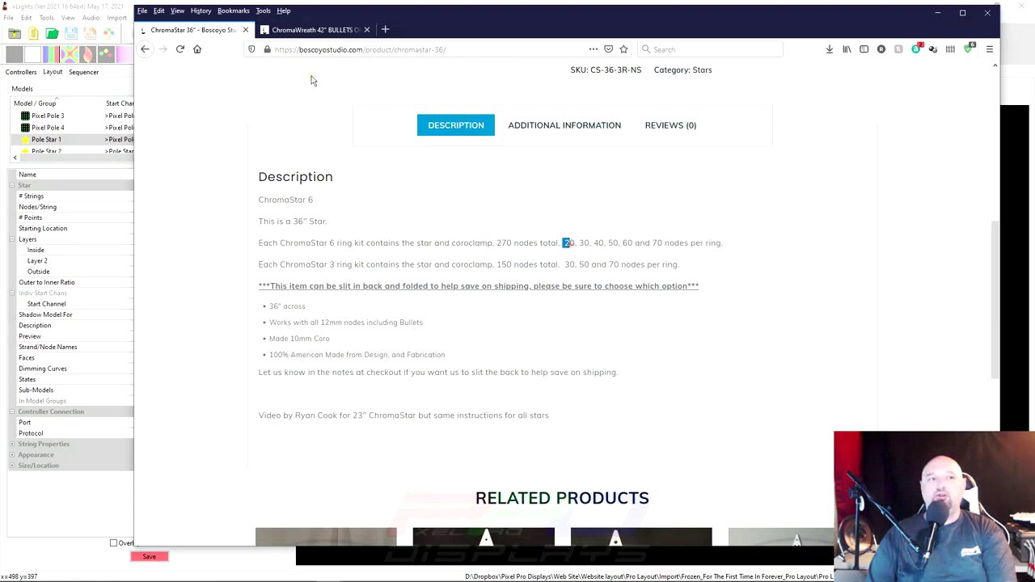
pyautogui.moveTo(565, 243); pyautogui.dragTo(688, 252)
# Draw a new five-point Star model in the upper-left sky above the mega tree and zoom in
pyautogui.hotkey('alt', 'Tab')
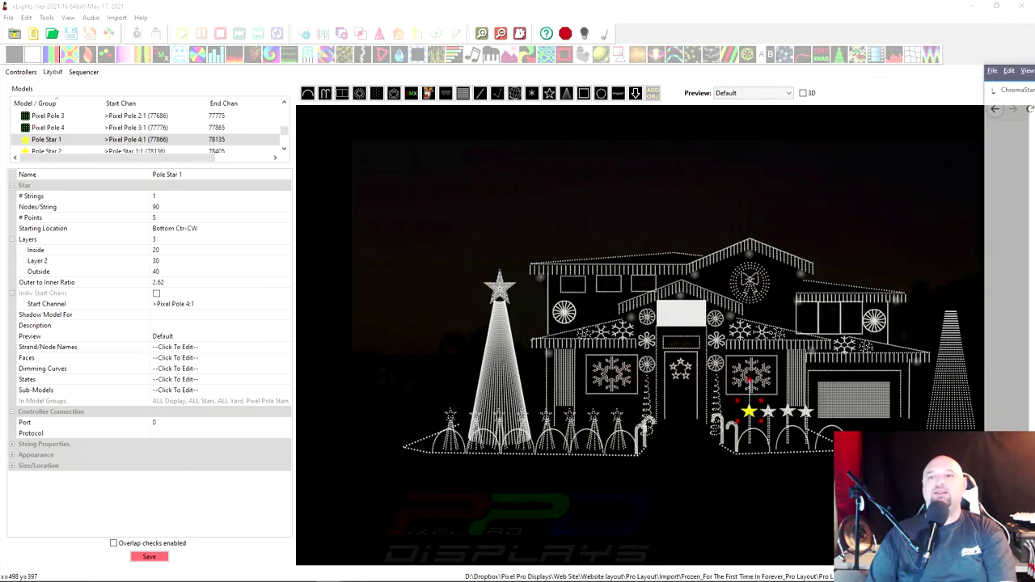
pyautogui.click(403, 180)
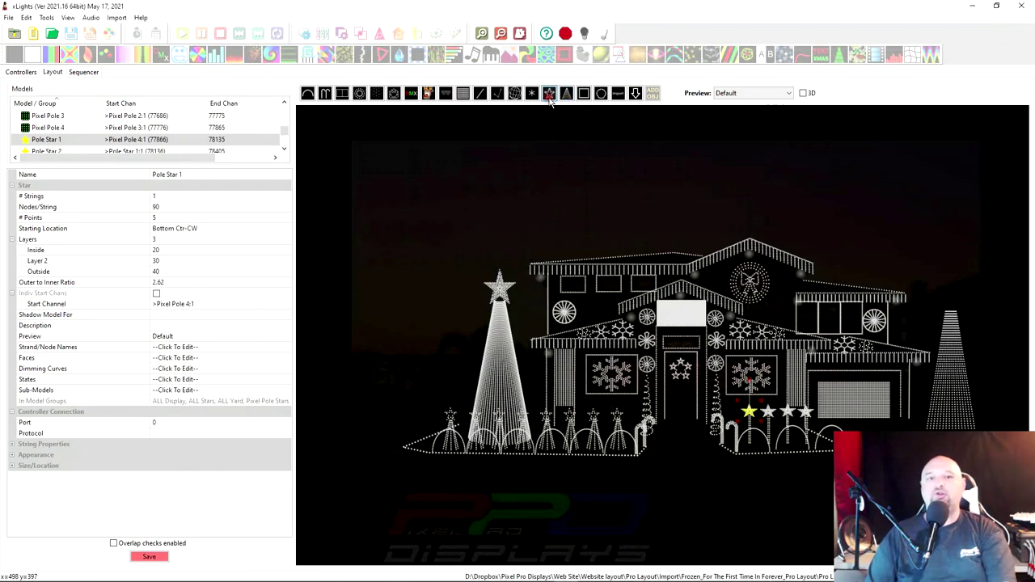
pyautogui.moveTo(403, 180); pyautogui.dragTo(461, 228)
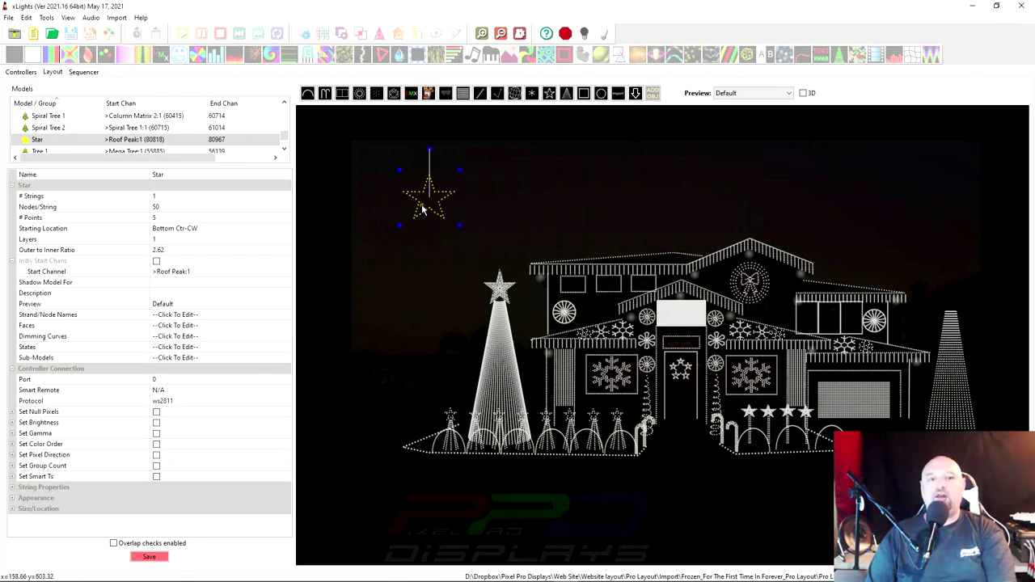
pyautogui.scroll(2, 419, 208)
pyautogui.scroll(4, 419, 208)
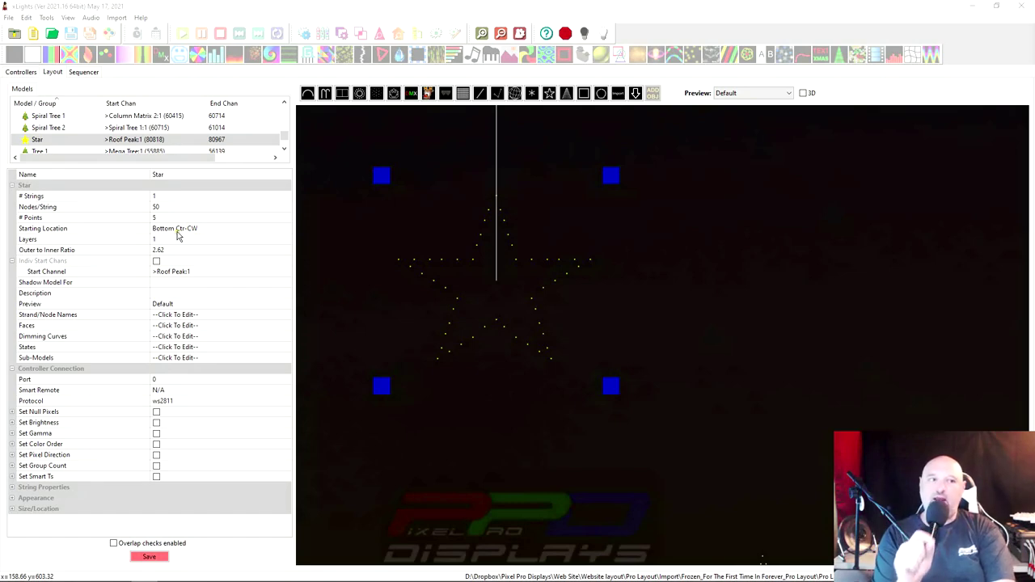
pyautogui.click(178, 231)
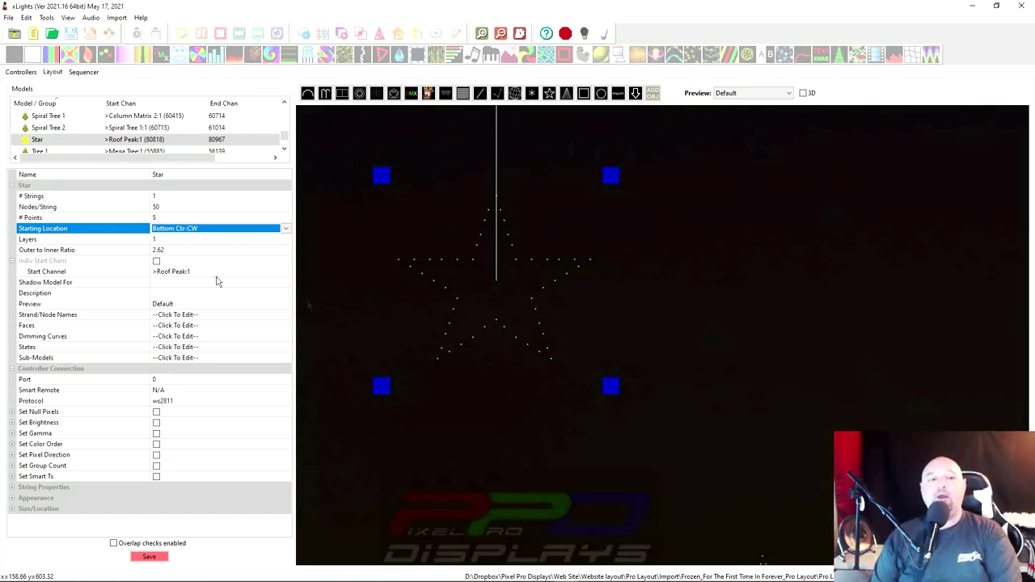
# Change the new star's Starting Location from Bottom Ctr-CW to Bottom Ctr-CCW
pyautogui.click(200, 229)
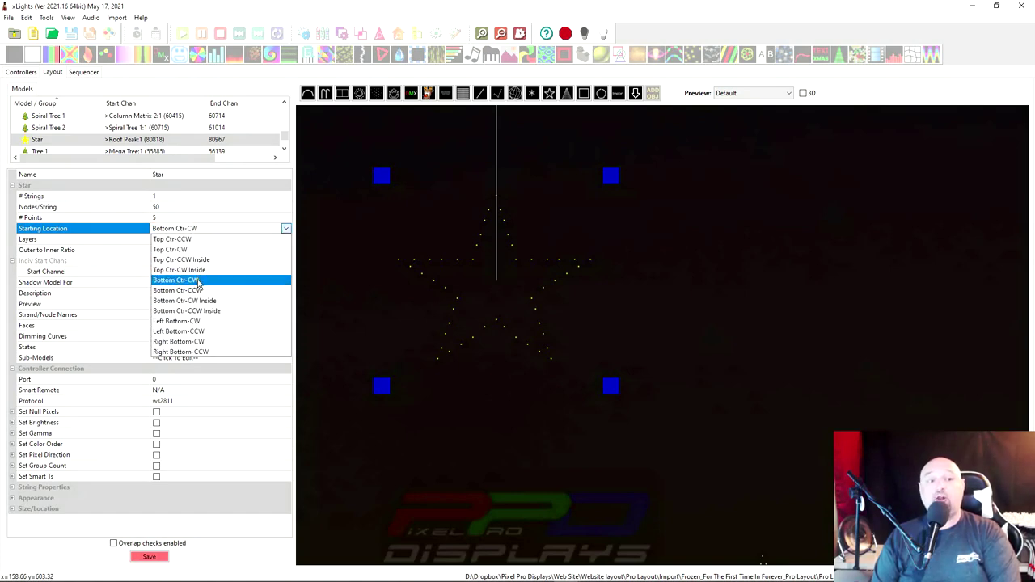
pyautogui.click(225, 280)
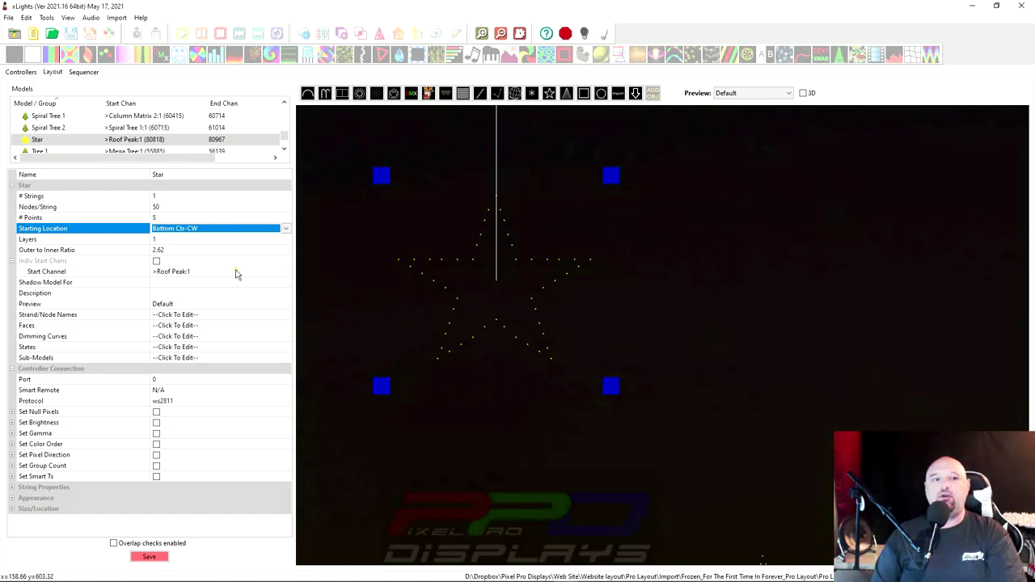
pyautogui.click(287, 230)
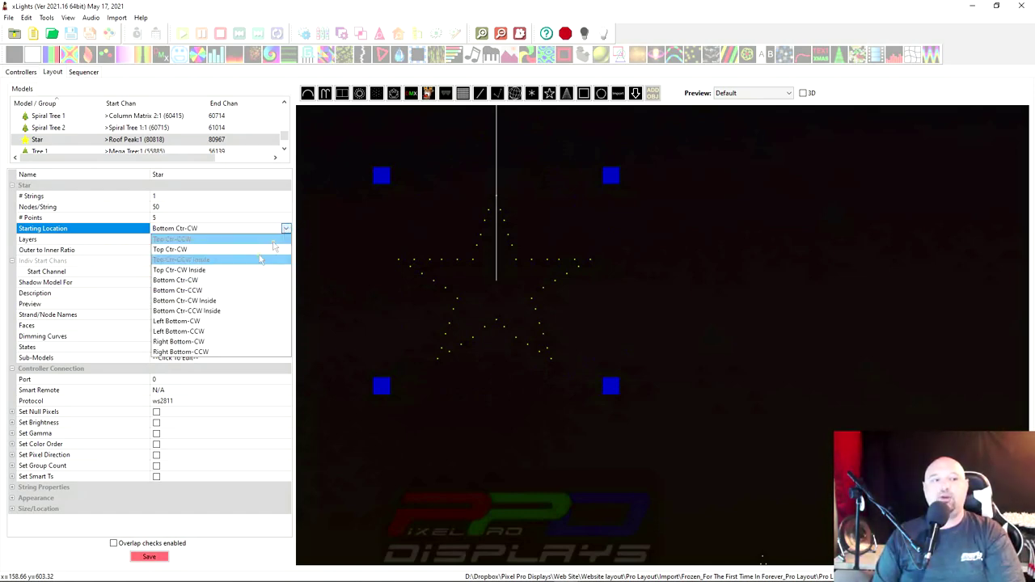
pyautogui.click(217, 291)
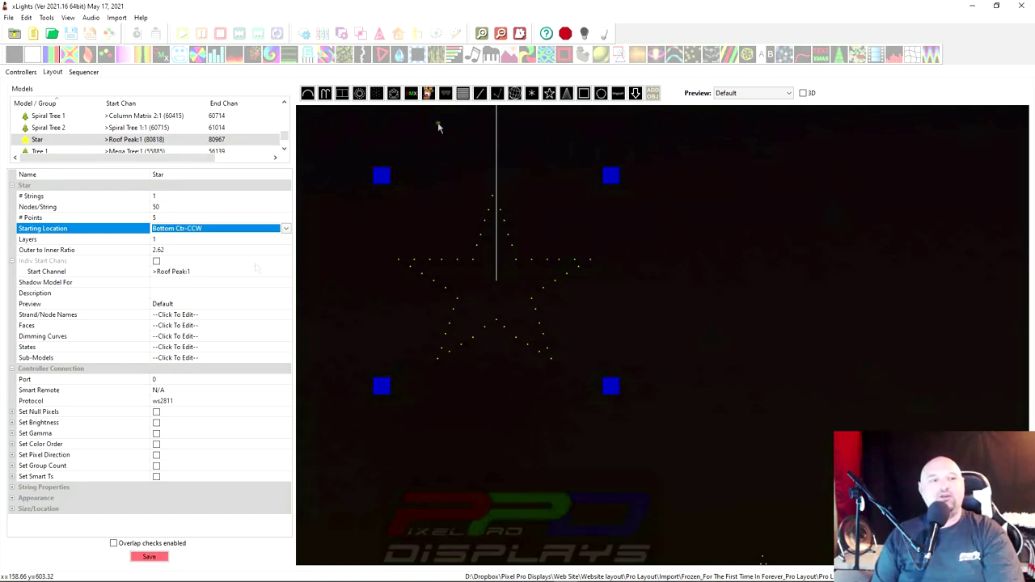
pyautogui.press('Up')
pyautogui.press('Up')
# Set the new star's layer count to 6
pyautogui.click(179, 242)
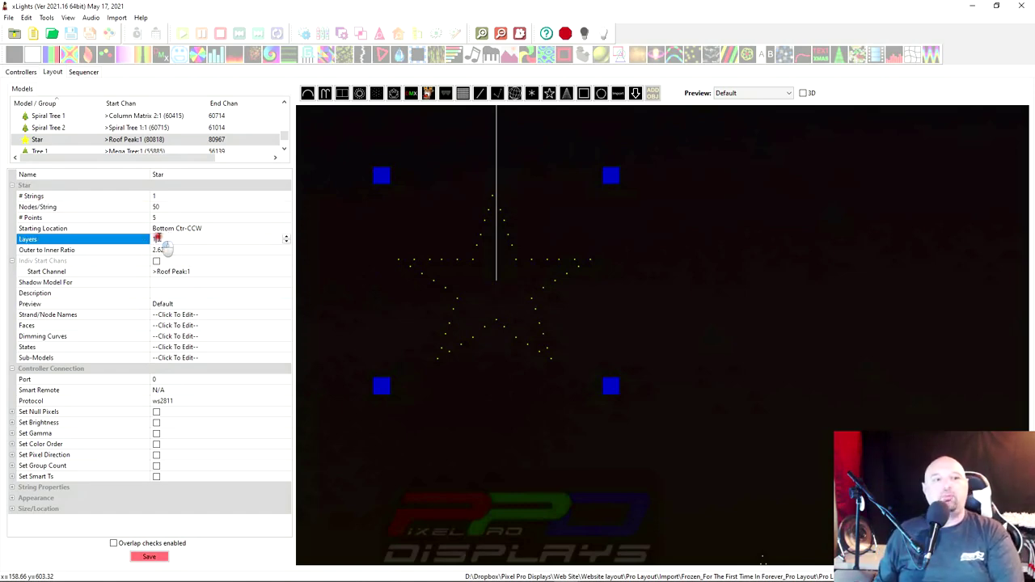
pyautogui.moveTo(161, 239); pyautogui.dragTo(136, 238)
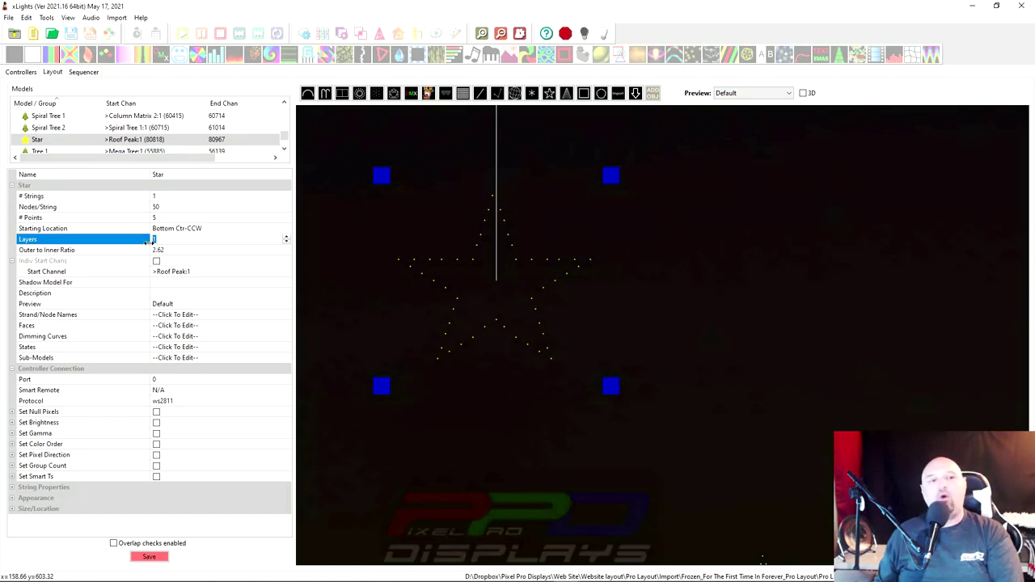
pyautogui.click(191, 239)
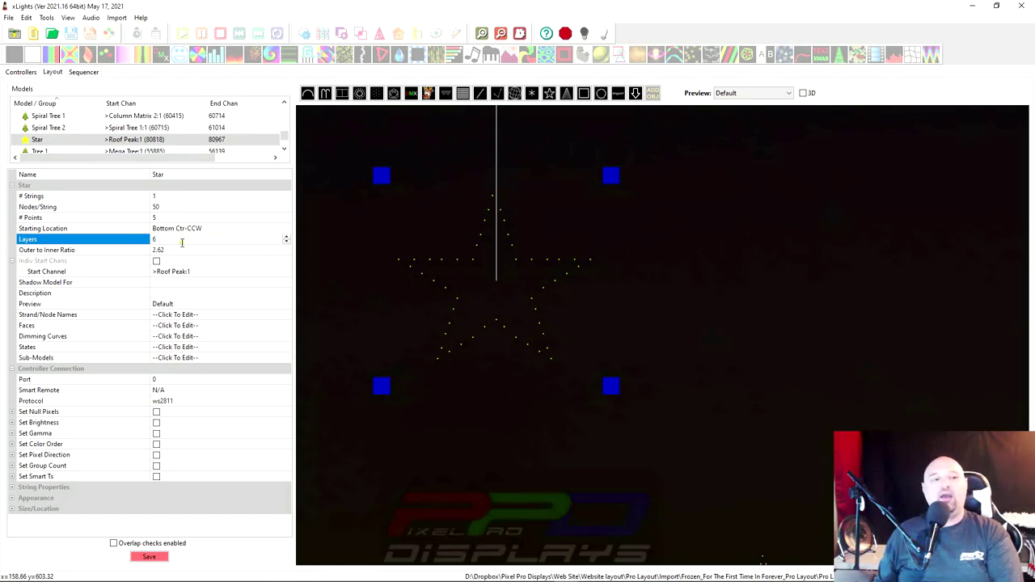
pyautogui.press('Return')
pyautogui.click(168, 240)
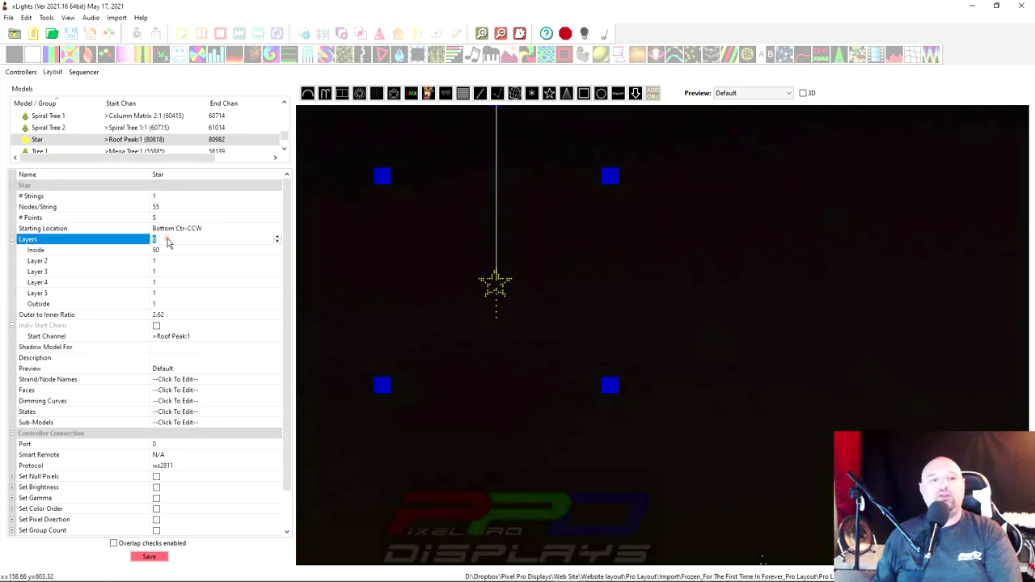
# Begin entering ring node counts, setting Layer 3 to 40 and Layer 4 to 50
pyautogui.click(172, 251)
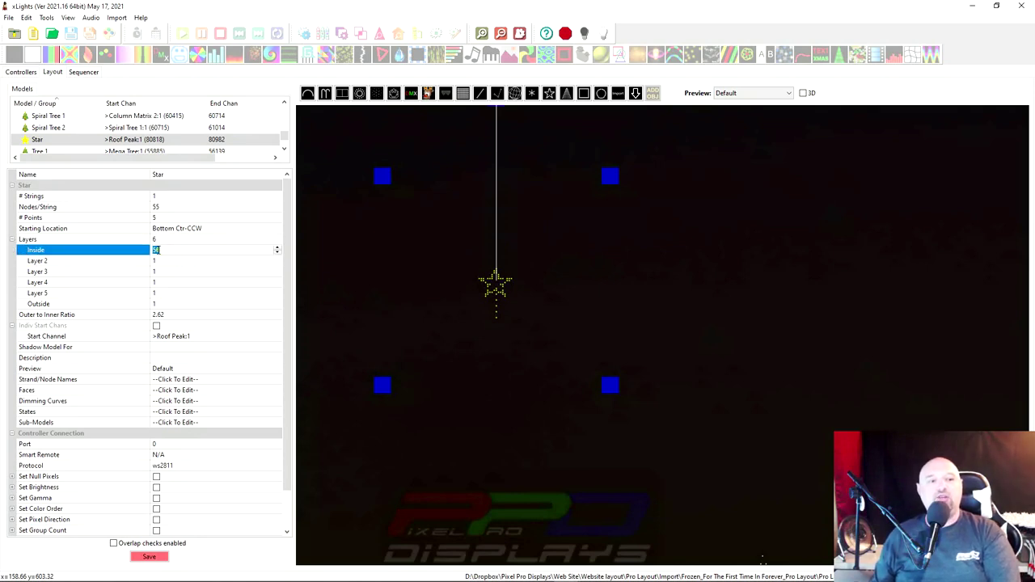
pyautogui.write('20, 30, 40, 50, 60 and 70')
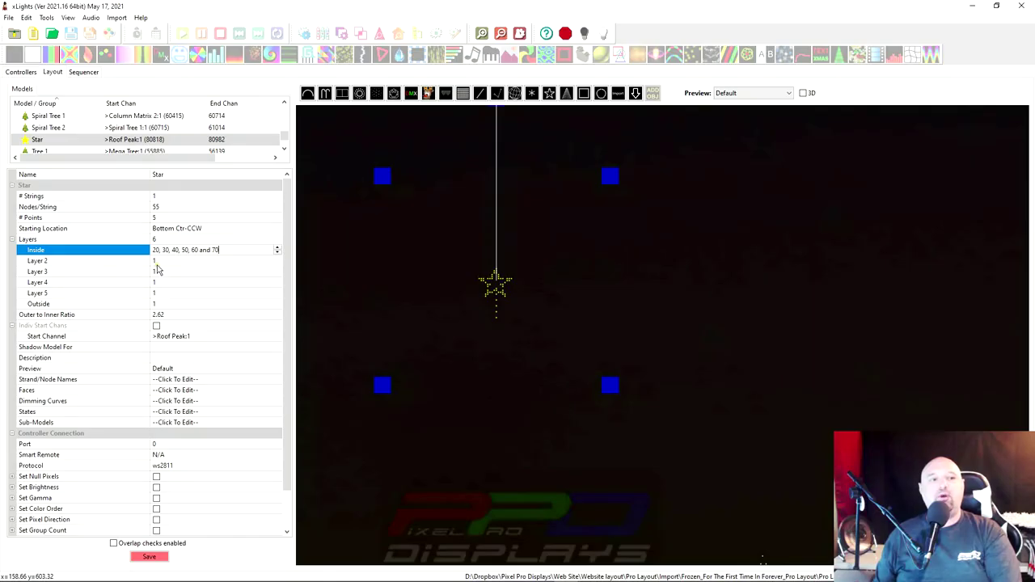
pyautogui.click(160, 260)
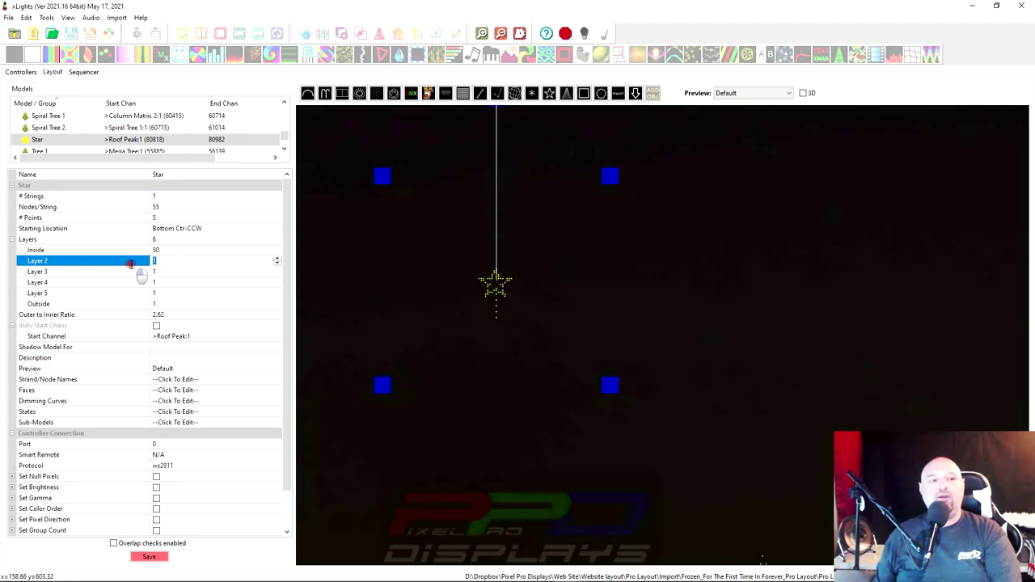
pyautogui.click(159, 273)
pyautogui.write('40')
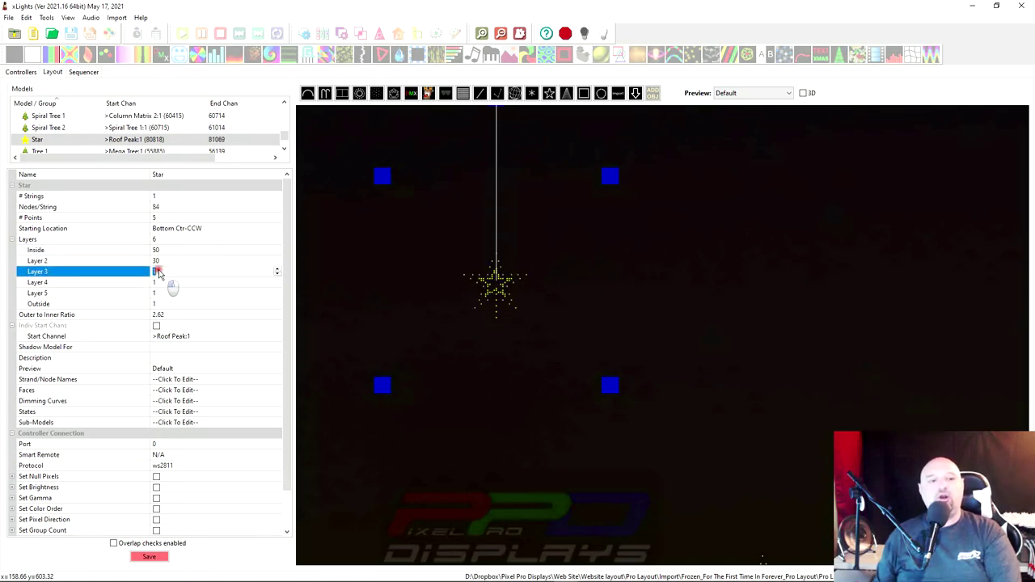
pyautogui.click(156, 282)
pyautogui.write('50')
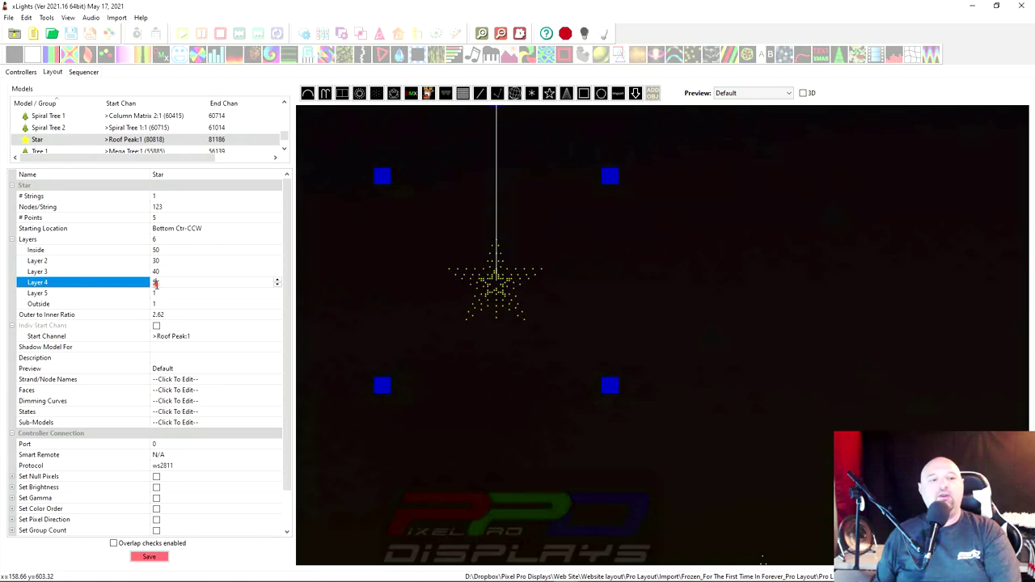
# Set Layer 5 to 60, Outside to 70 and Inside to 20, then enlarge the star
pyautogui.click(157, 294)
pyautogui.write('60')
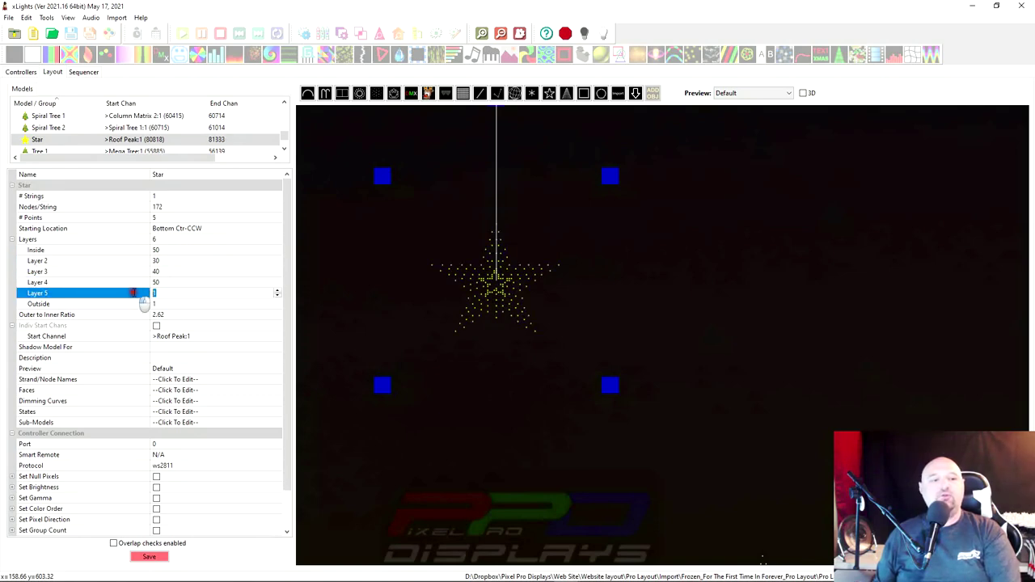
pyautogui.click(161, 303)
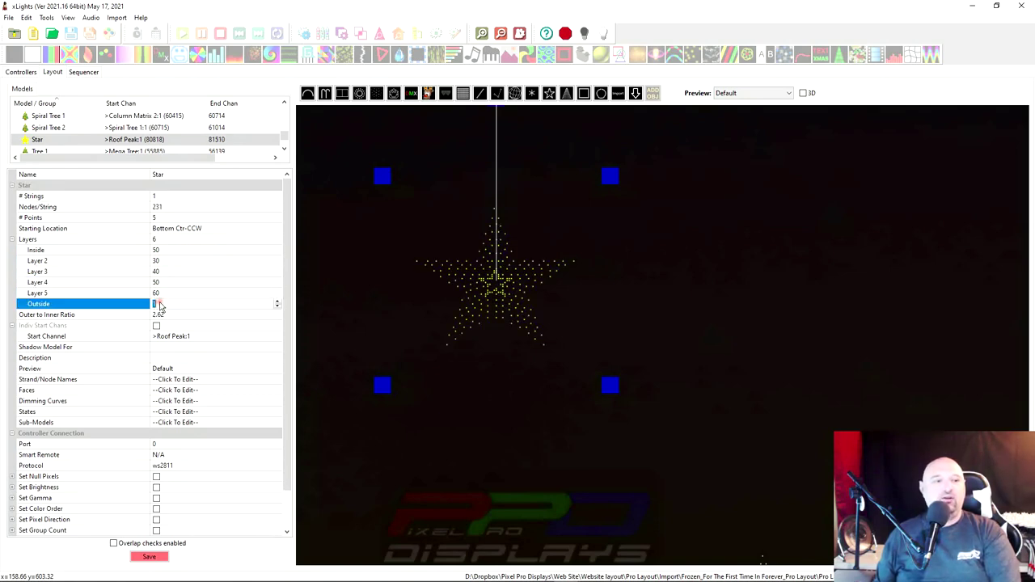
pyautogui.write('70')
pyautogui.click(164, 252)
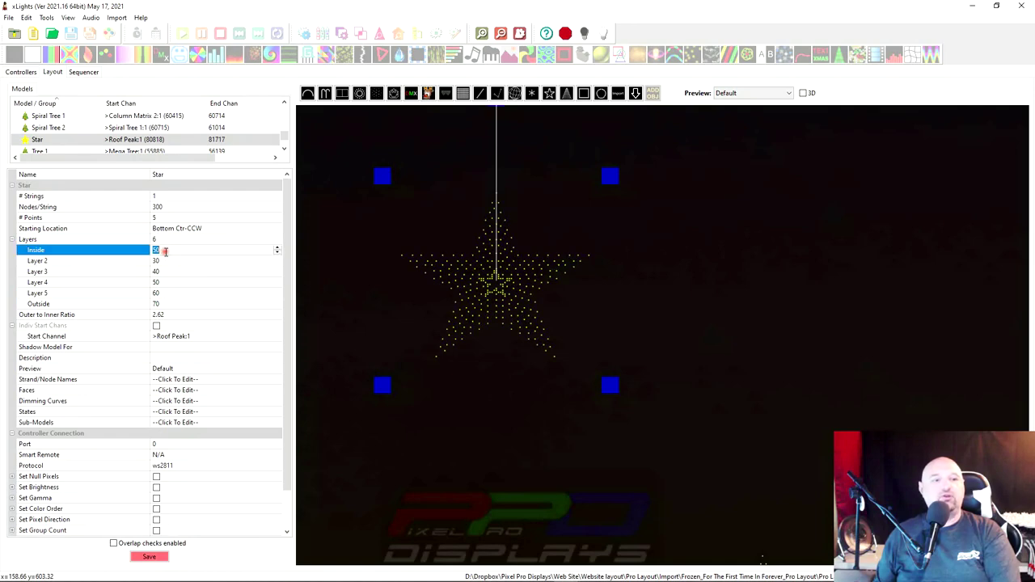
pyautogui.write('20')
pyautogui.press('Return')
pyautogui.moveTo(384, 180); pyautogui.dragTo(416, 207)
# Set the star's Starting Location to Right Bottom-CW
pyautogui.click(227, 233)
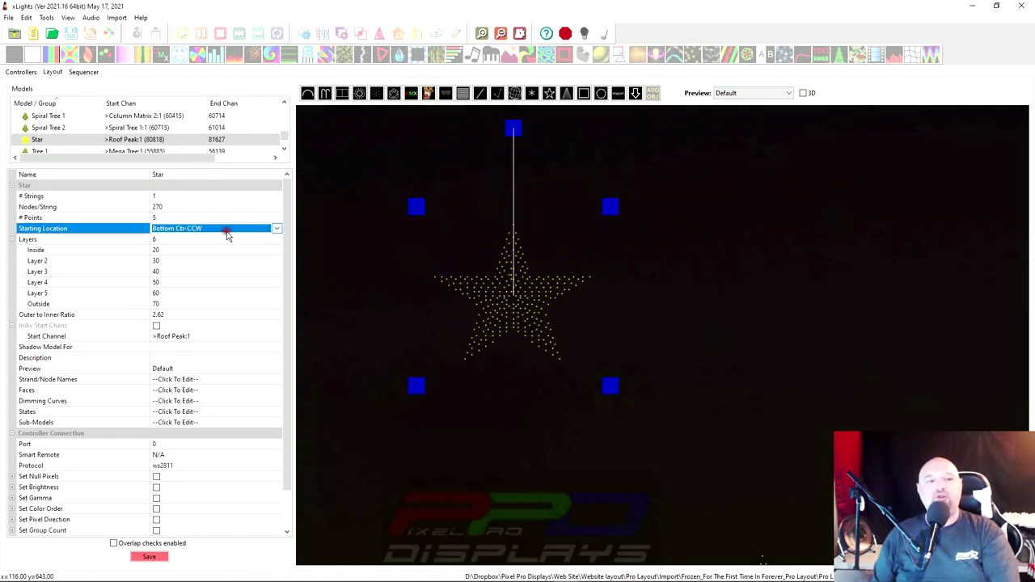
pyautogui.click(275, 229)
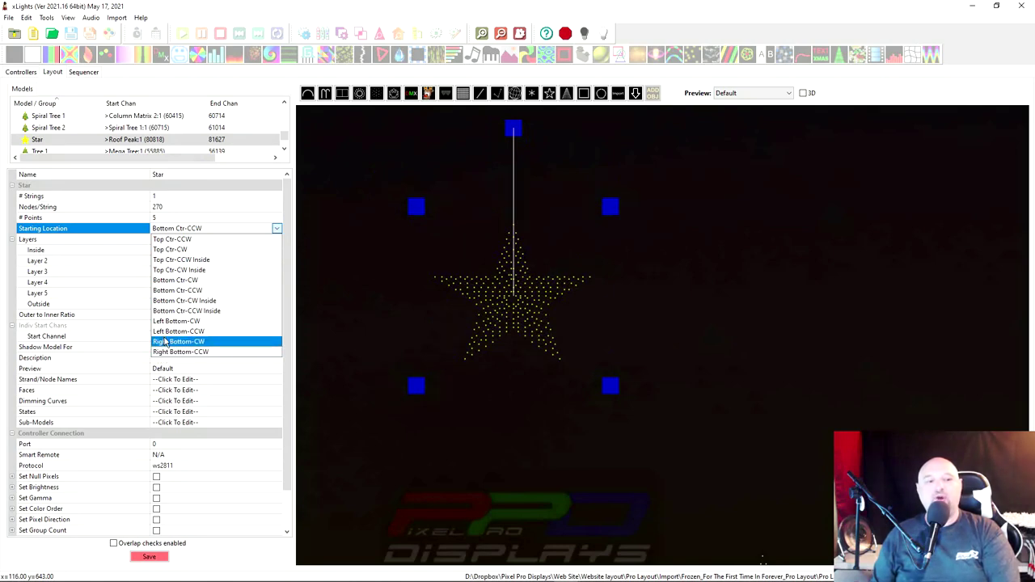
pyautogui.click(165, 342)
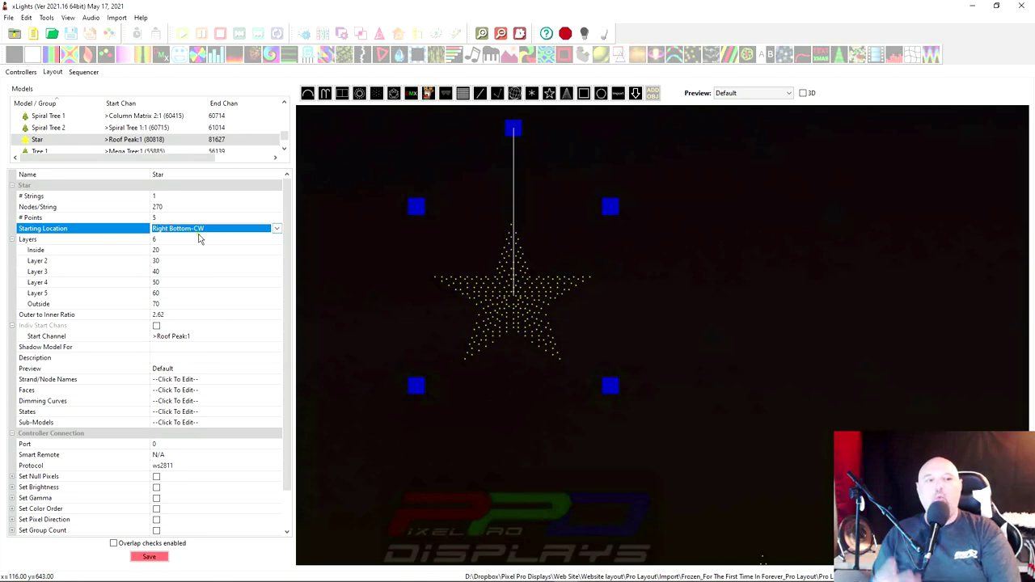
pyautogui.rightClick(514, 318)
# Review the star's 270-node Node Layout chart, then nudge the star slightly up and left
pyautogui.click(537, 333)
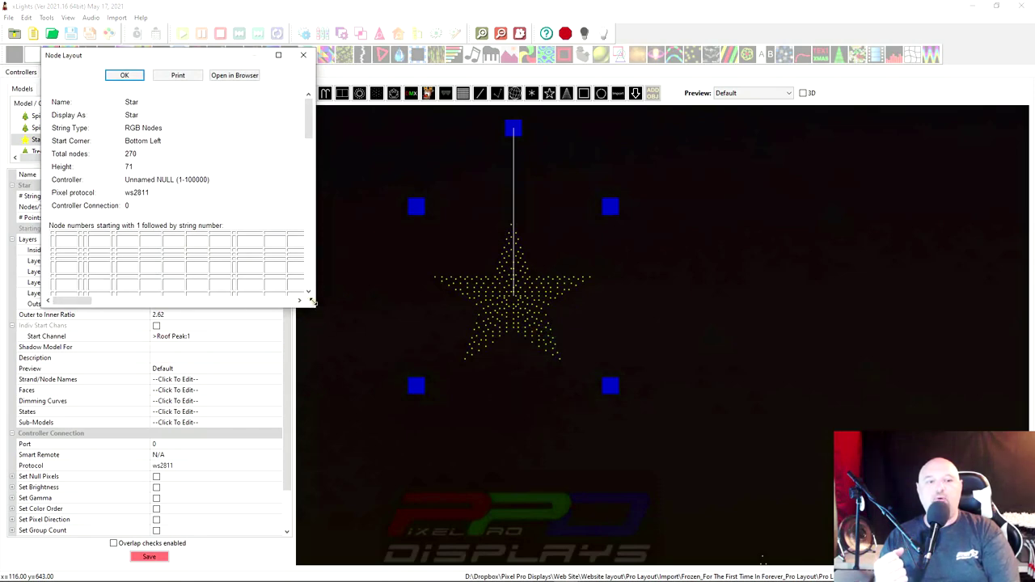
pyautogui.moveTo(312, 302); pyautogui.dragTo(718, 566)
pyautogui.scroll(-5, 476, 418)
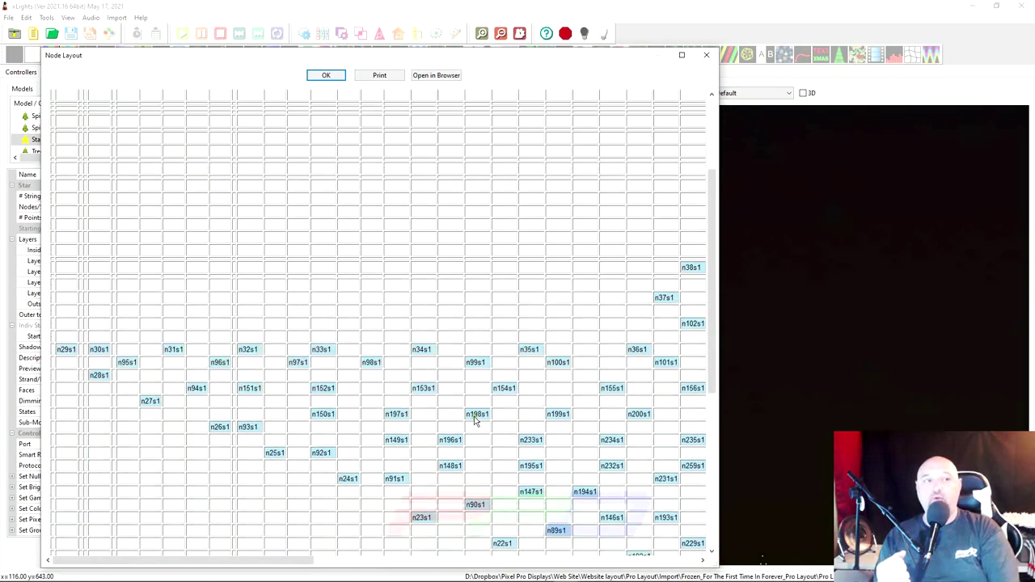
pyautogui.scroll(-8, 476, 419)
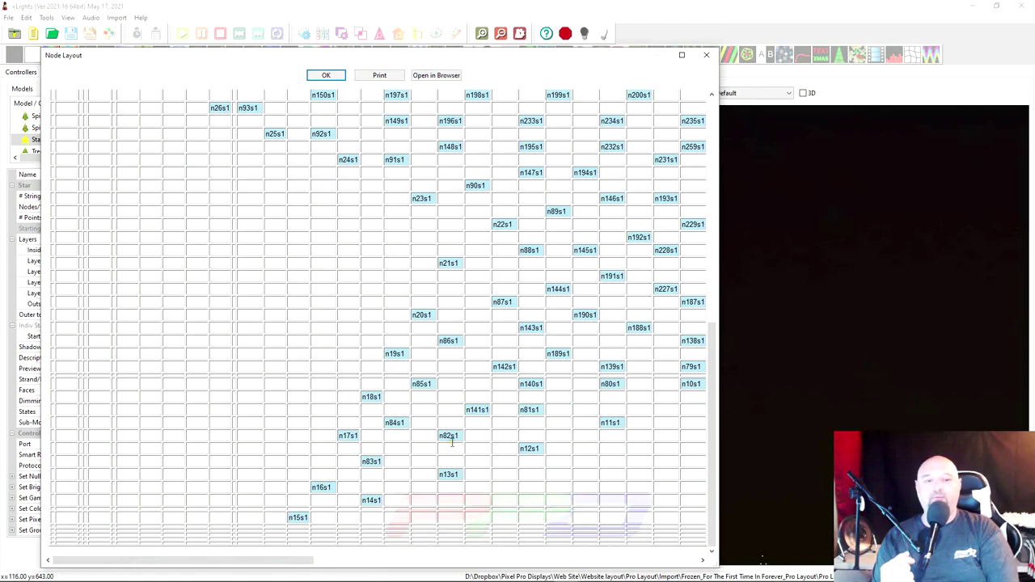
pyautogui.moveTo(267, 559); pyautogui.dragTo(599, 575)
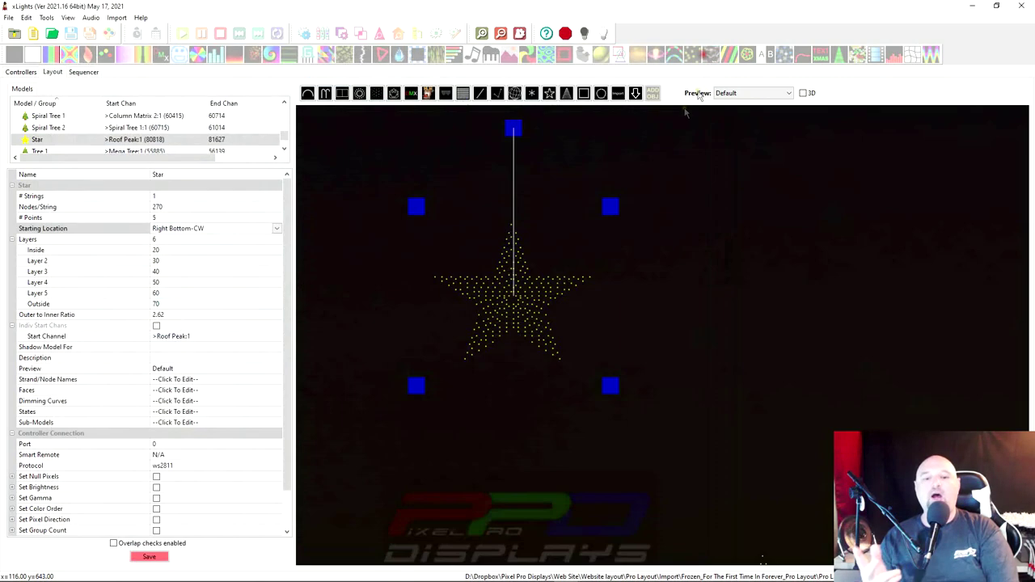
pyautogui.click(706, 55)
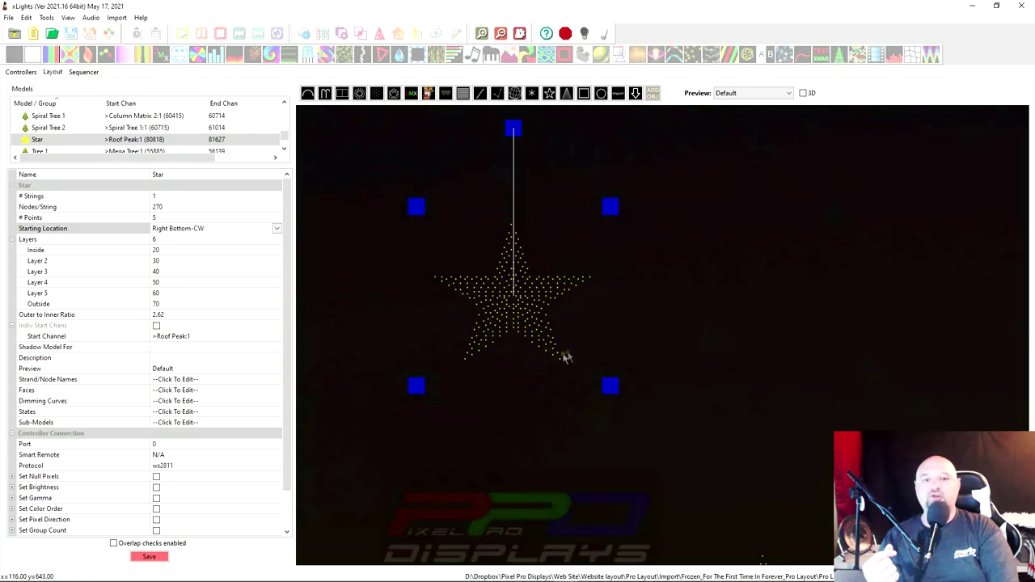
pyautogui.moveTo(516, 324); pyautogui.dragTo(475, 309)
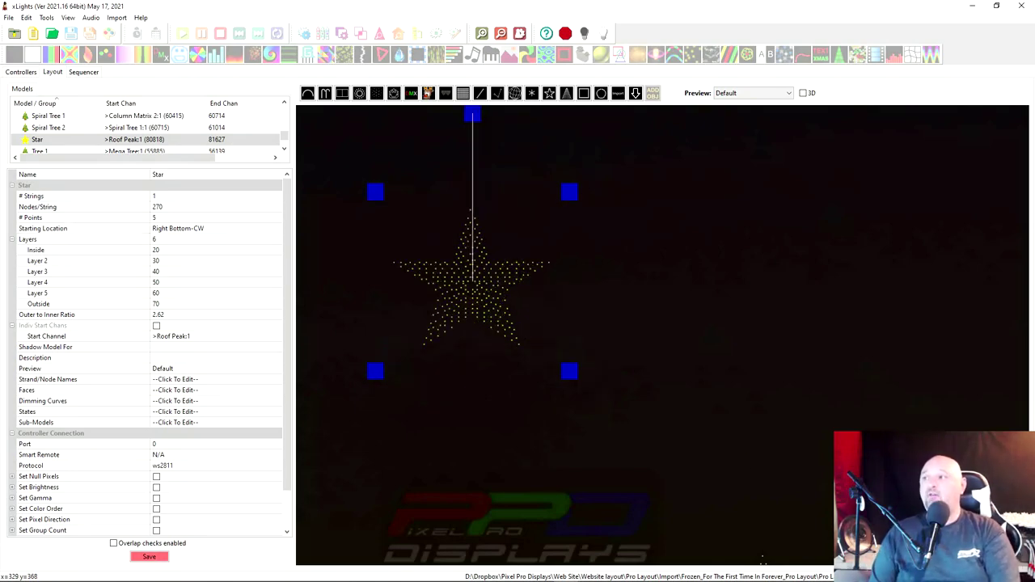
# Show the ChromaWreath 42" description in Firefox, highlighting the '99 nodes' and '3 rings of 33 nodes' bullets
pyautogui.hotkey('alt', 'Tab')
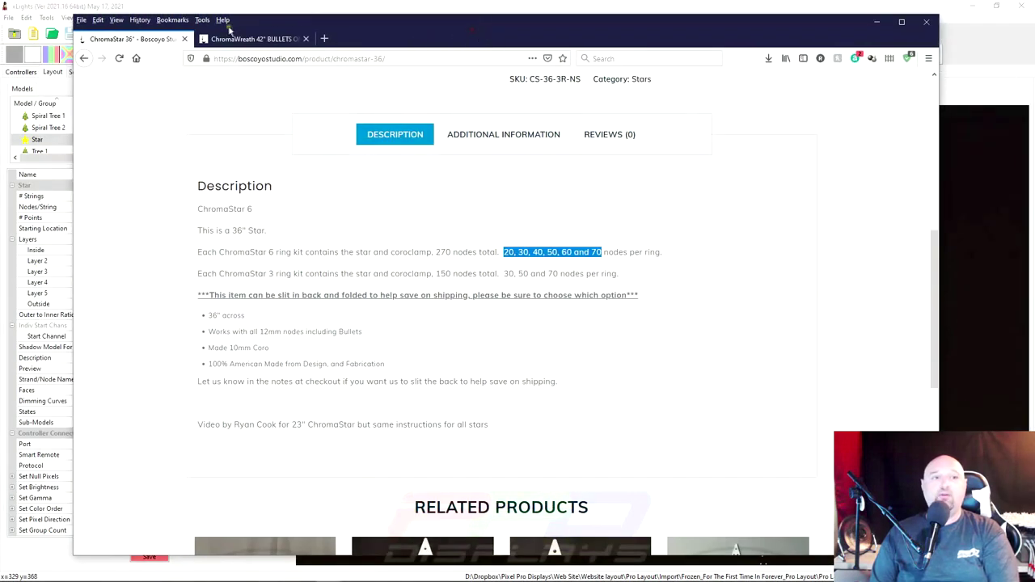
pyautogui.click(231, 36)
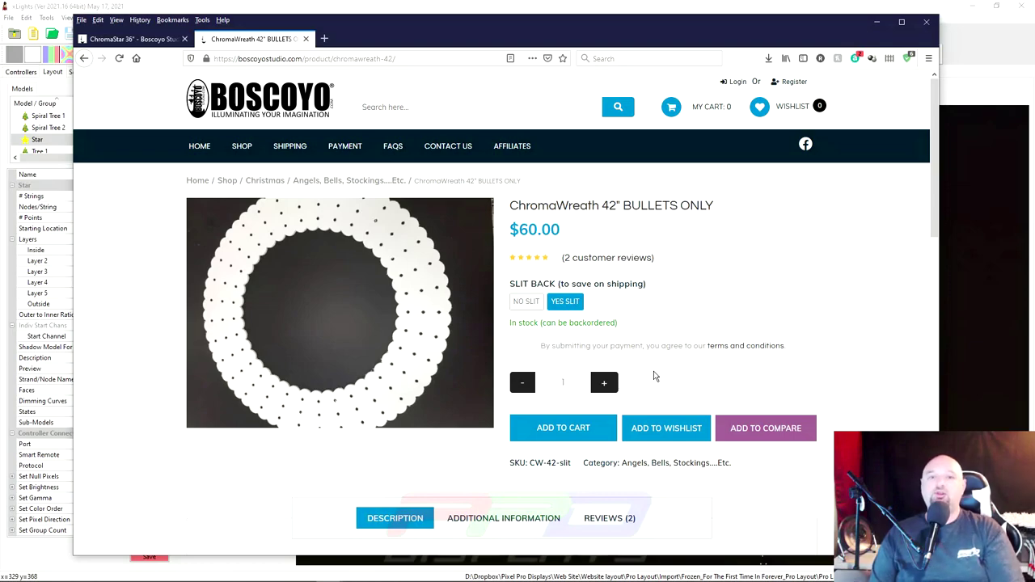
pyautogui.scroll(-5, 601, 347)
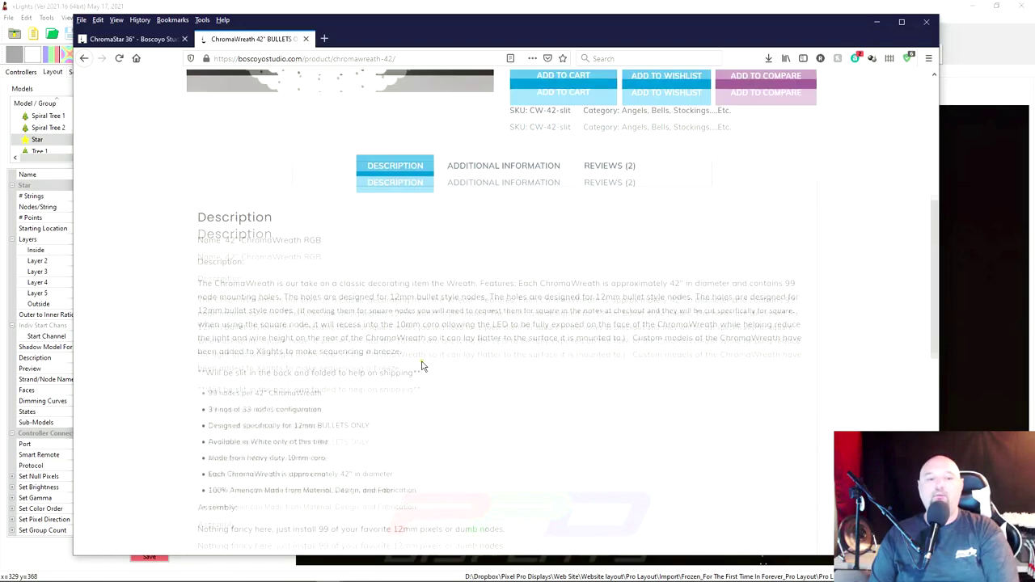
pyautogui.scroll(-2, 356, 377)
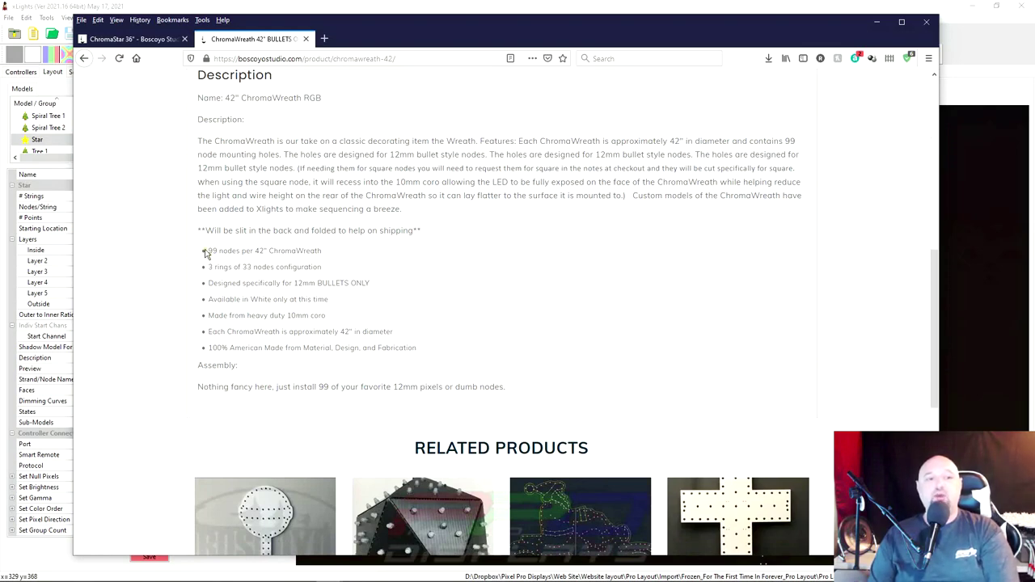
pyautogui.moveTo(206, 253); pyautogui.dragTo(323, 257)
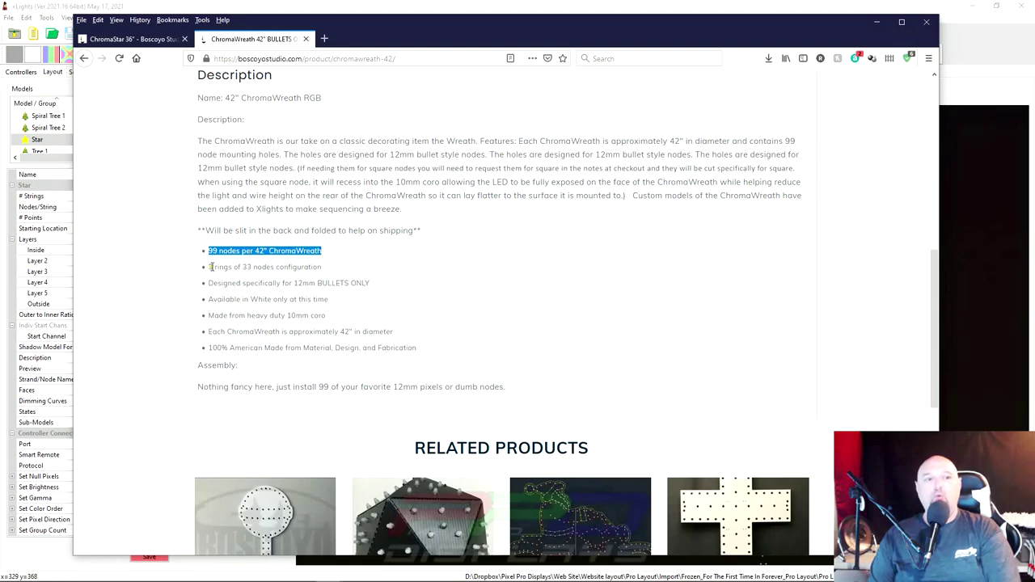
pyautogui.moveTo(214, 267); pyautogui.dragTo(290, 271)
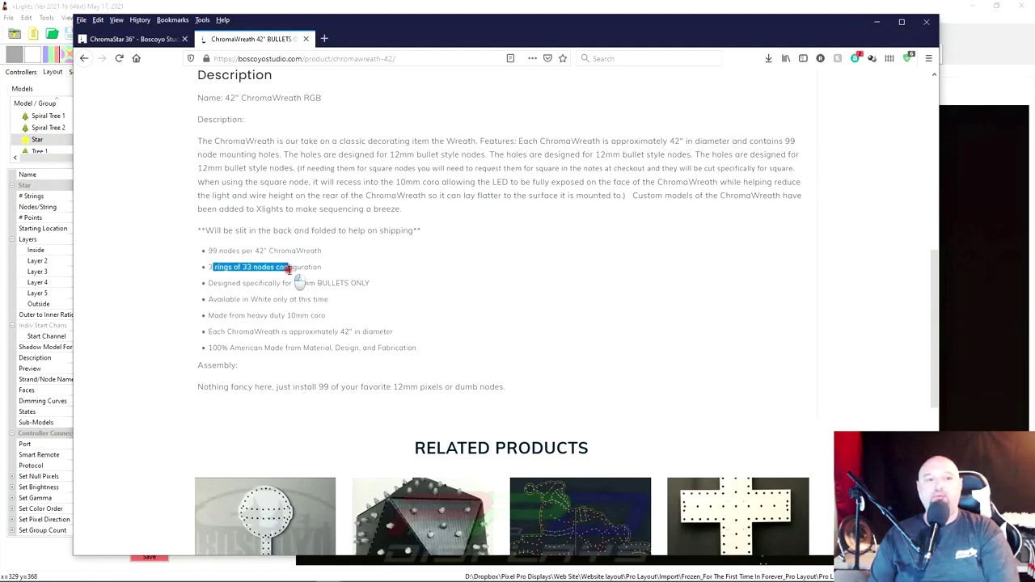
# Draw a Circle model to the right of the star and stretch it taller into a round shape
pyautogui.press('super+Down')
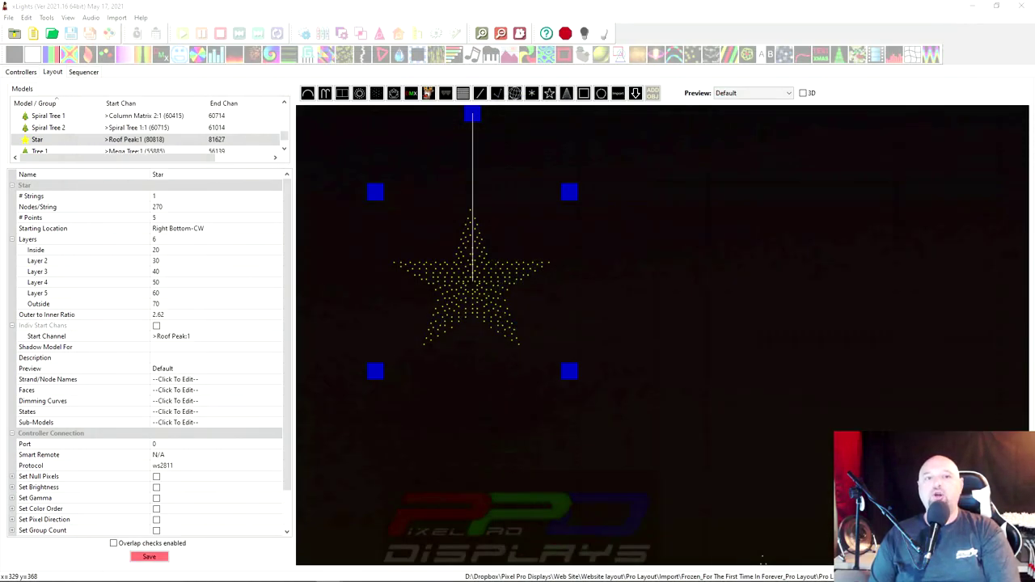
pyautogui.click(689, 230)
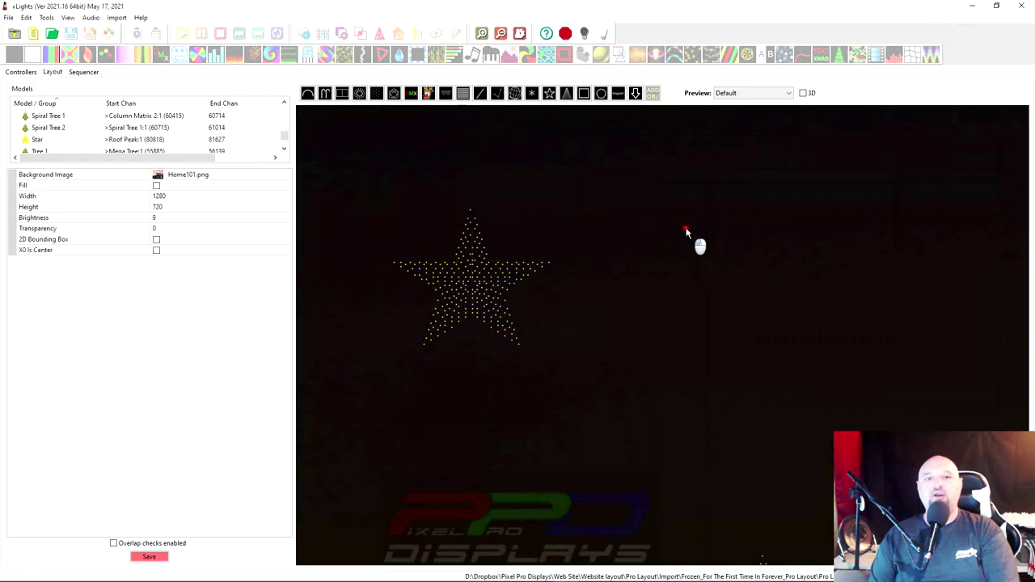
pyautogui.click(358, 93)
pyautogui.moveTo(577, 202); pyautogui.dragTo(746, 334)
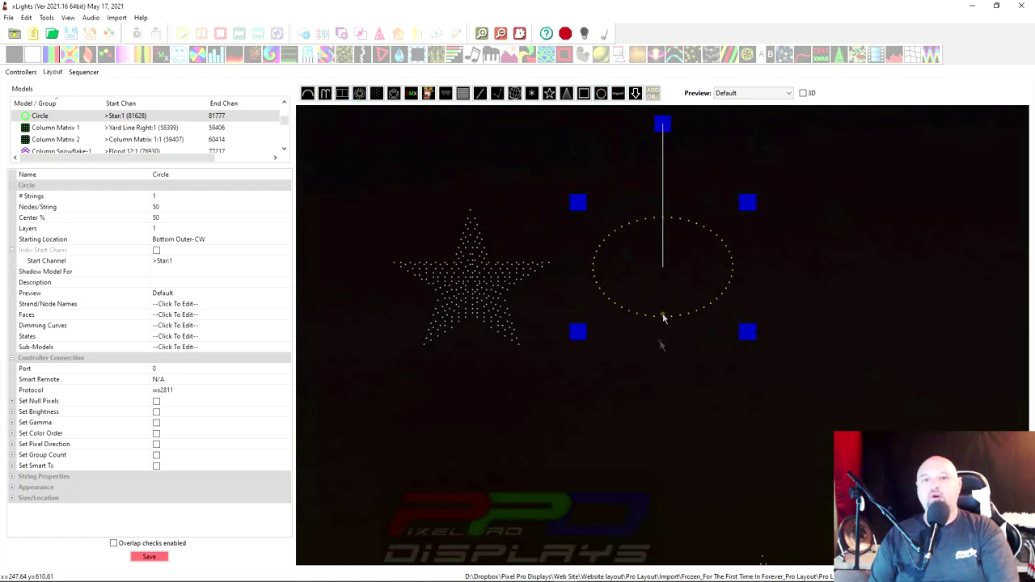
pyautogui.moveTo(749, 335); pyautogui.dragTo(744, 365)
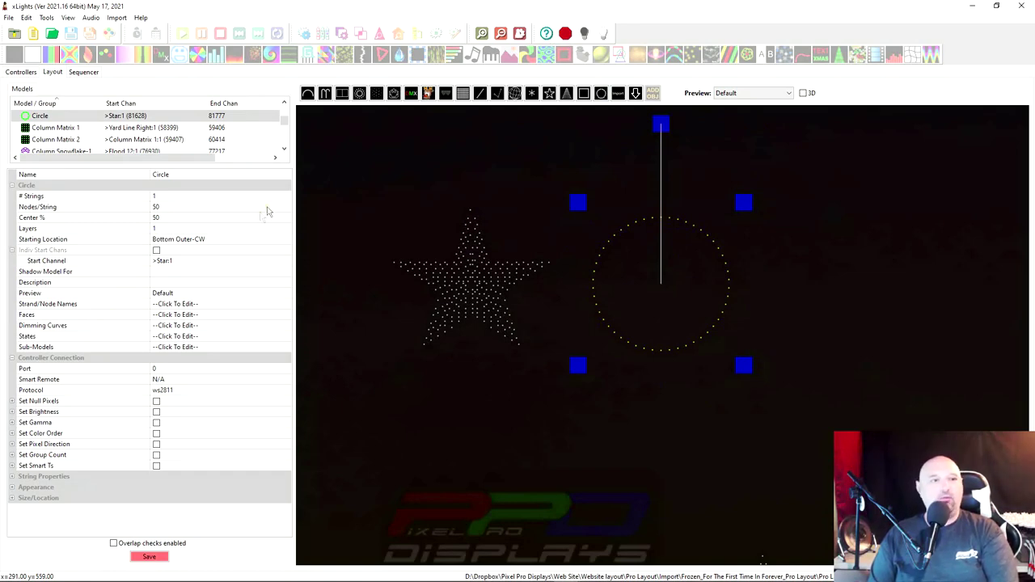
# Draw a second circle model, Wreath-2, further right in the layout
pyautogui.click(601, 93)
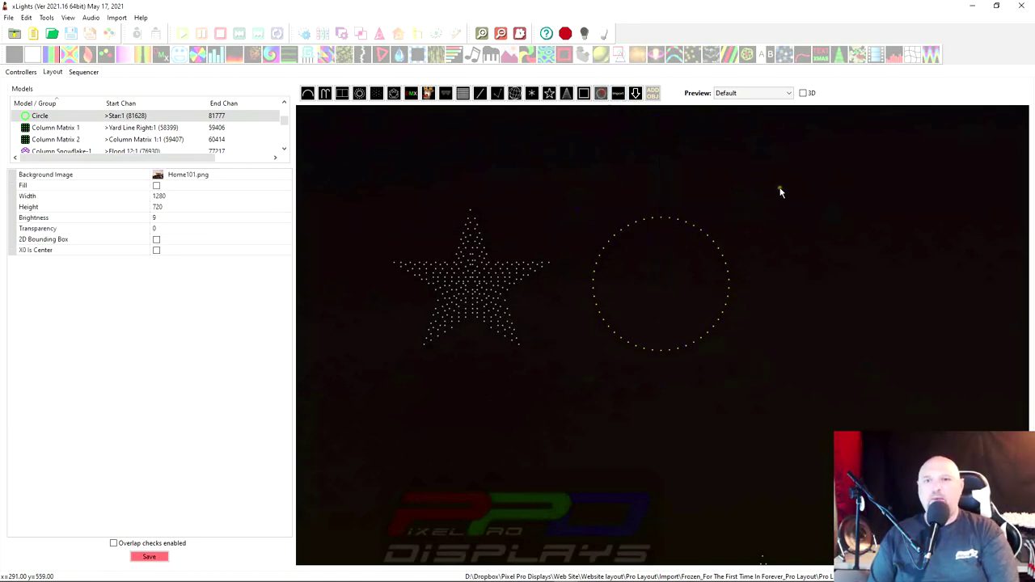
pyautogui.moveTo(781, 192); pyautogui.dragTo(890, 271)
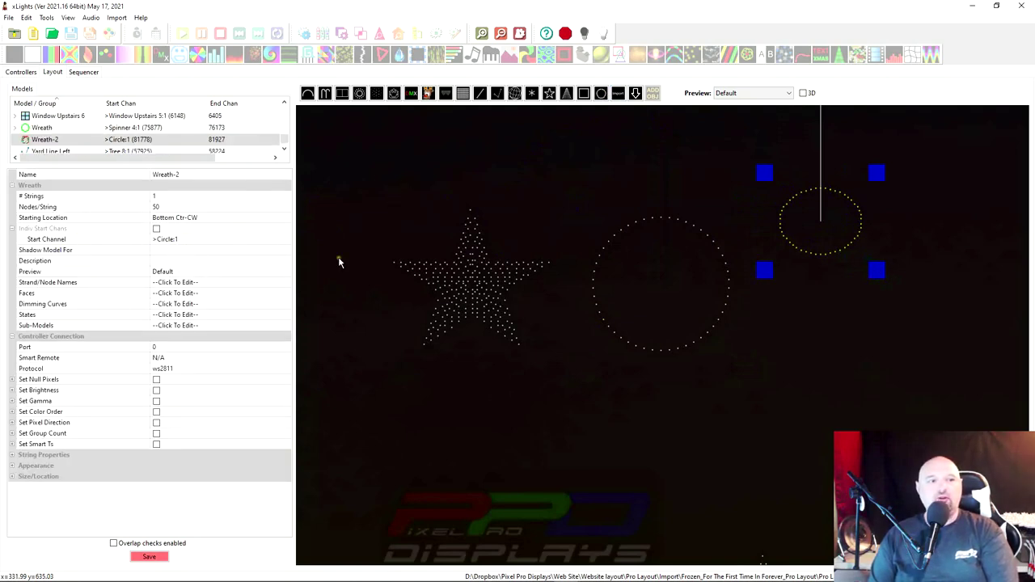
pyautogui.click(867, 269)
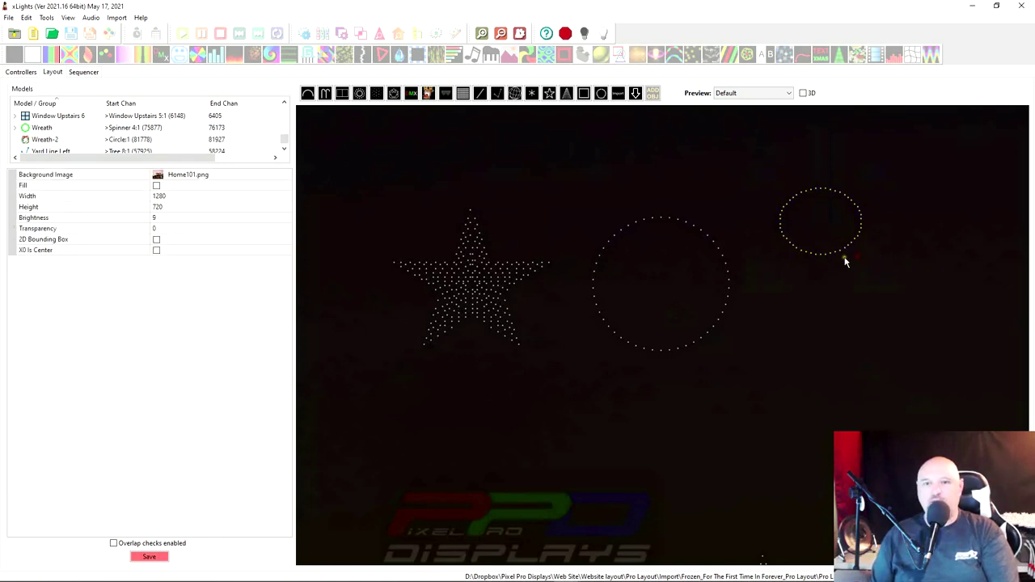
# Delete Wreath-2, confirm the deletion, and reselect the remaining Circle model
pyautogui.click(814, 257)
pyautogui.press('Delete')
pyautogui.click(539, 309)
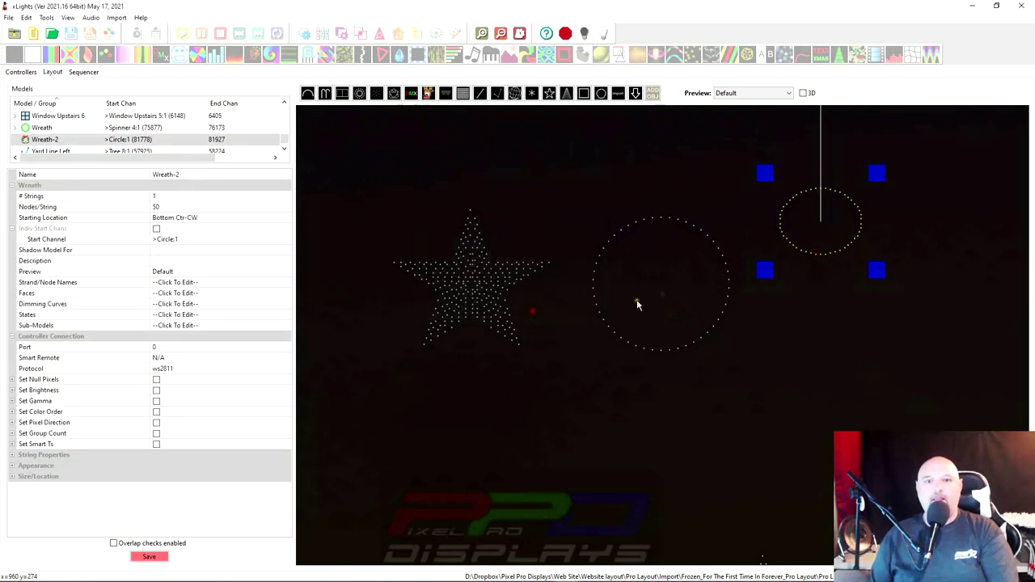
pyautogui.click(657, 286)
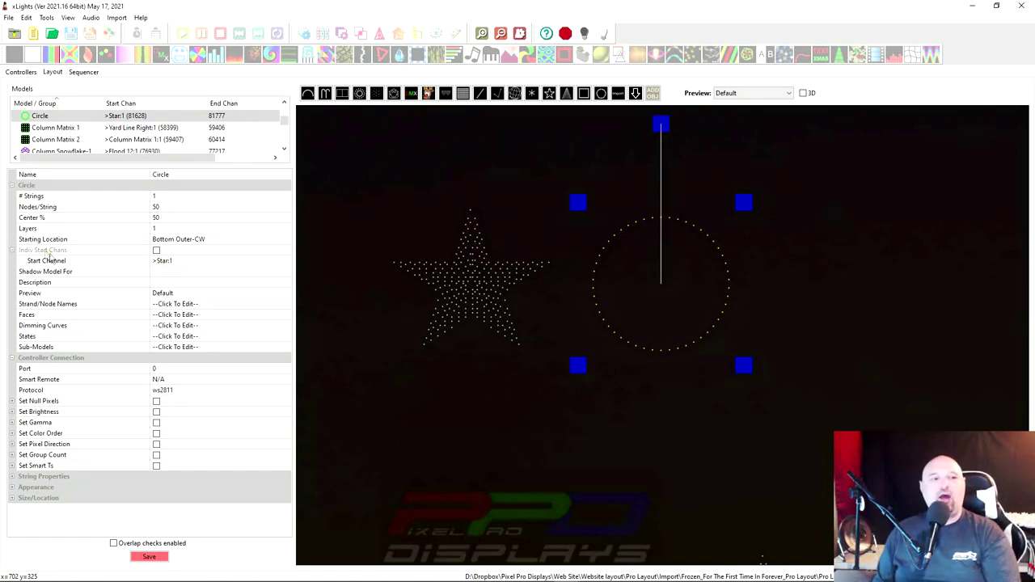
# Set the Circle model's Layers to 3
pyautogui.click(38, 230)
pyautogui.click(162, 229)
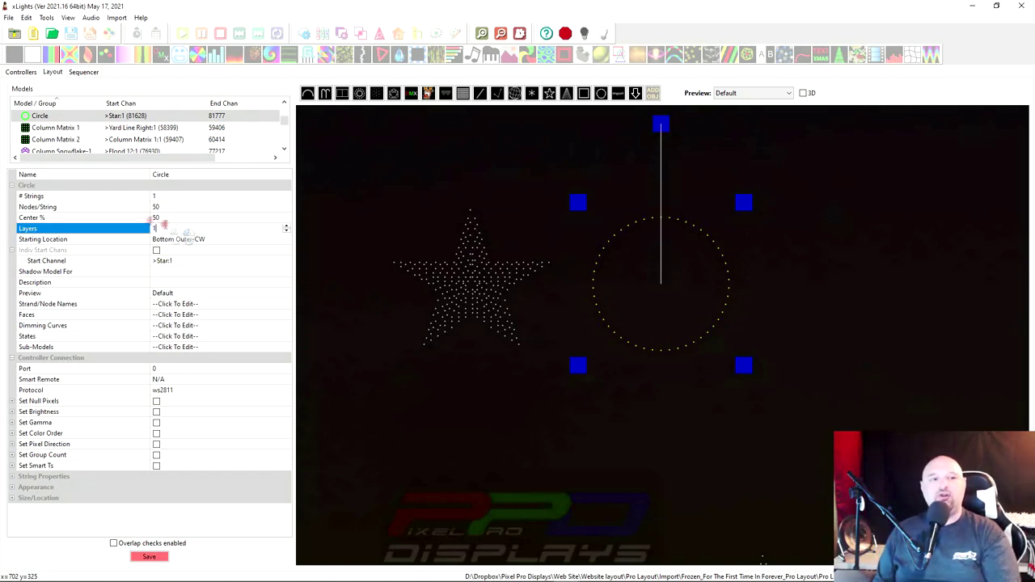
pyautogui.press('BackSpace')
pyautogui.write('3')
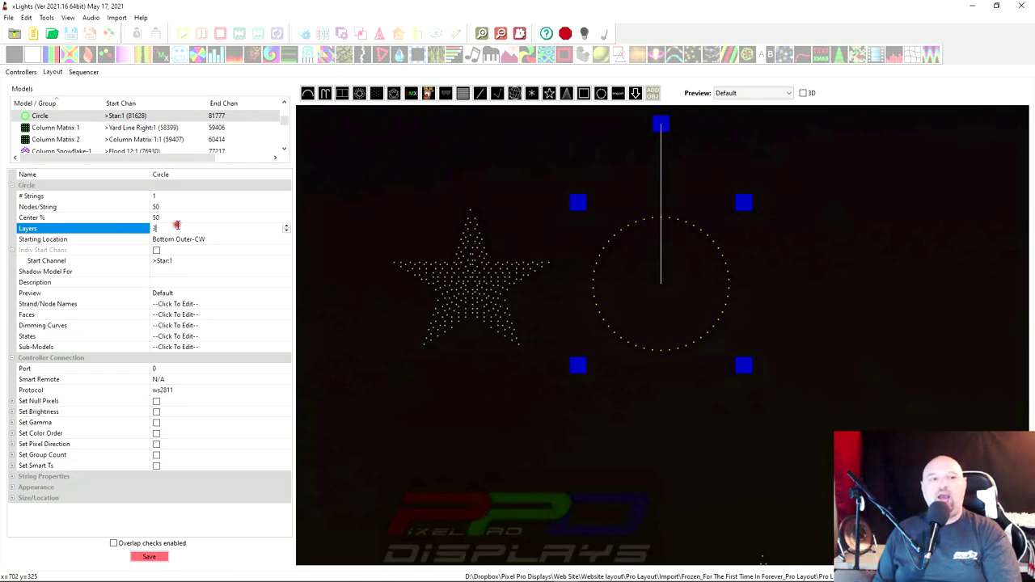
pyautogui.press('Return')
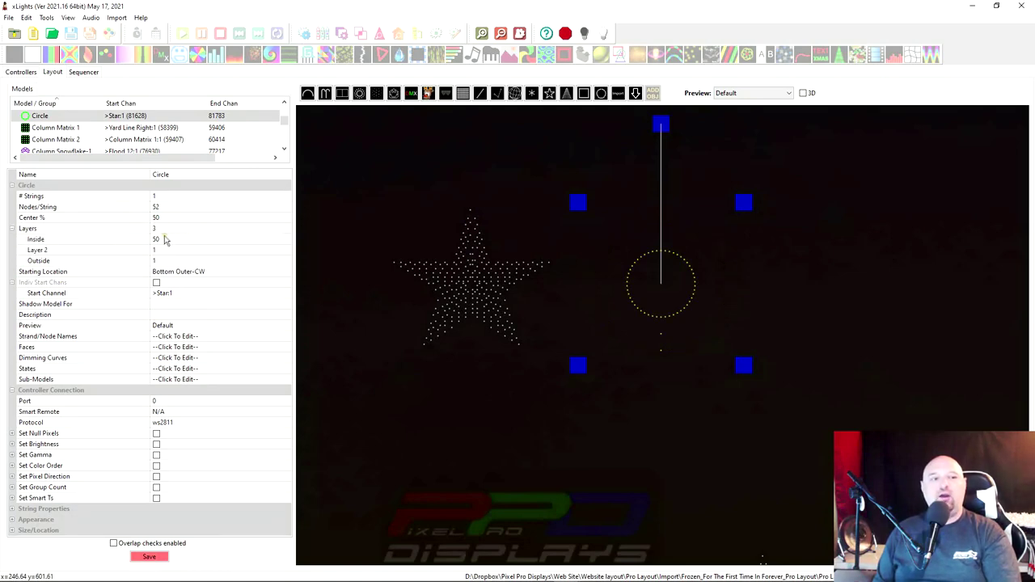
# Give the Inside, Layer 2 and Outside rings 33 nodes each, then nudge the circle left
pyautogui.click(168, 239)
pyautogui.write('32')
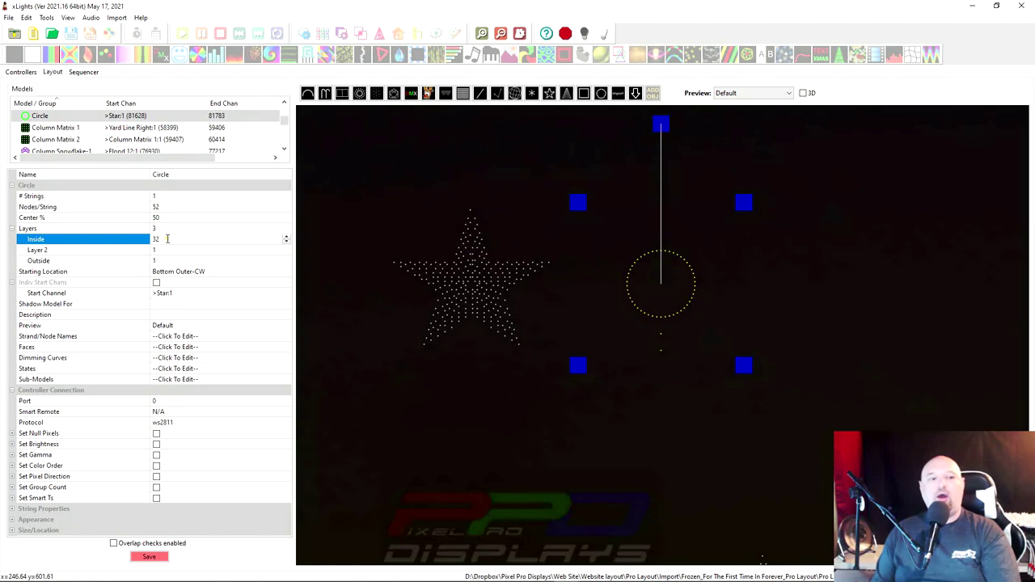
pyautogui.press('BackSpace')
pyautogui.write('3')
pyautogui.click(165, 251)
pyautogui.write('1')
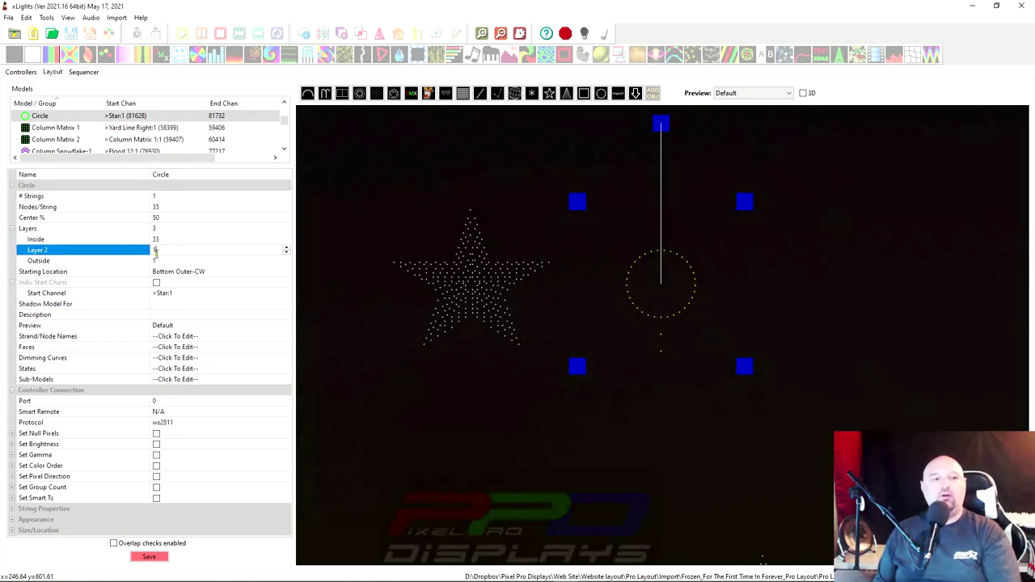
pyautogui.click(126, 249)
pyautogui.click(165, 261)
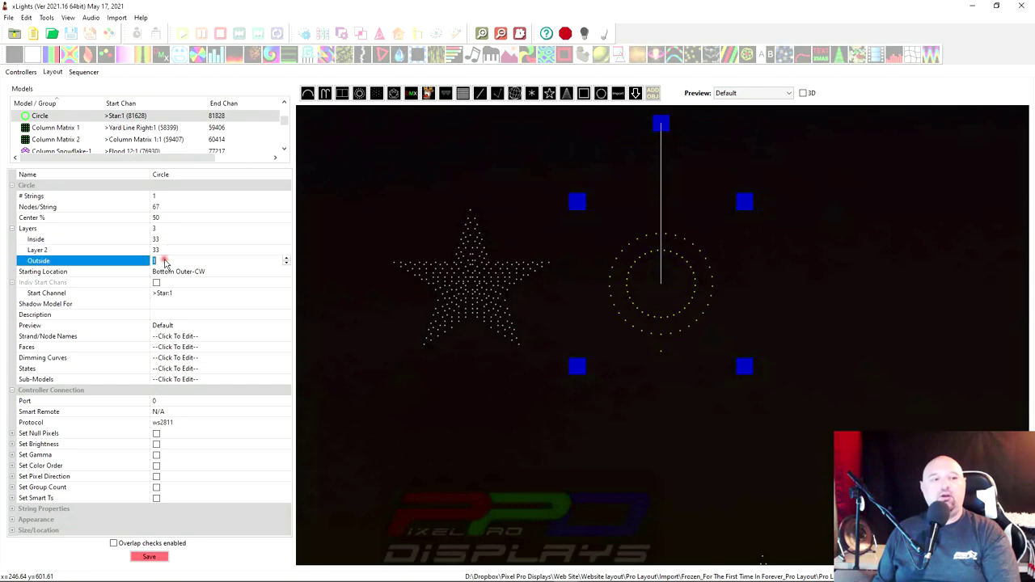
pyautogui.press('Return')
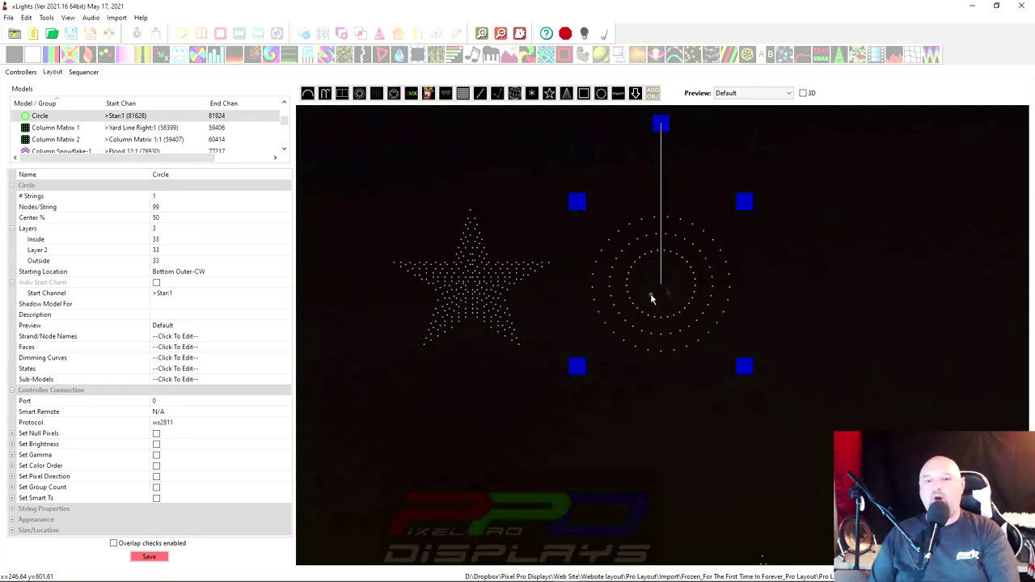
pyautogui.moveTo(651, 300); pyautogui.dragTo(603, 320)
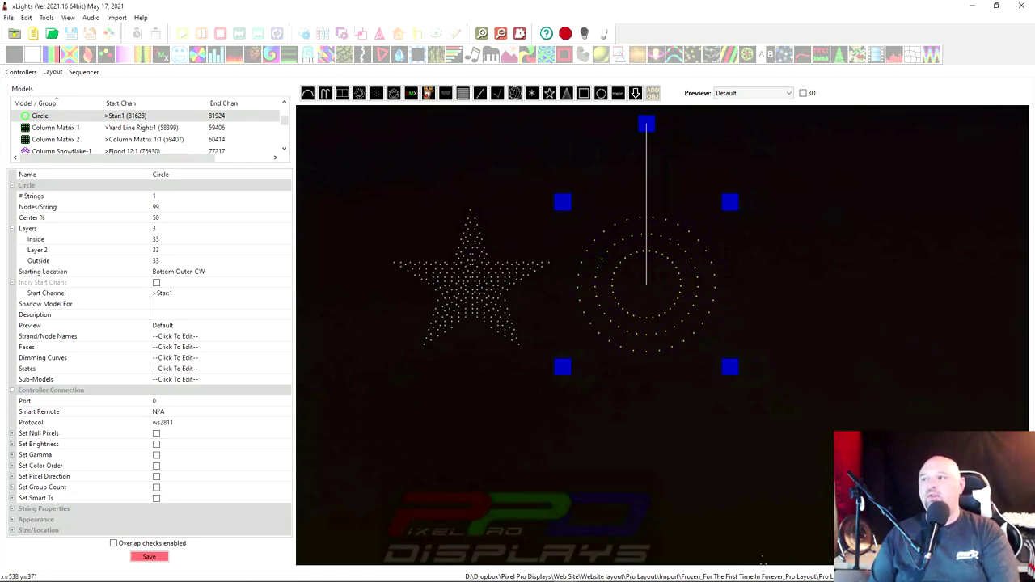
# Check the wreath product page, then adjust the Circle's Center % down to 35 and up to 79
pyautogui.hotkey('alt', 'Tab')
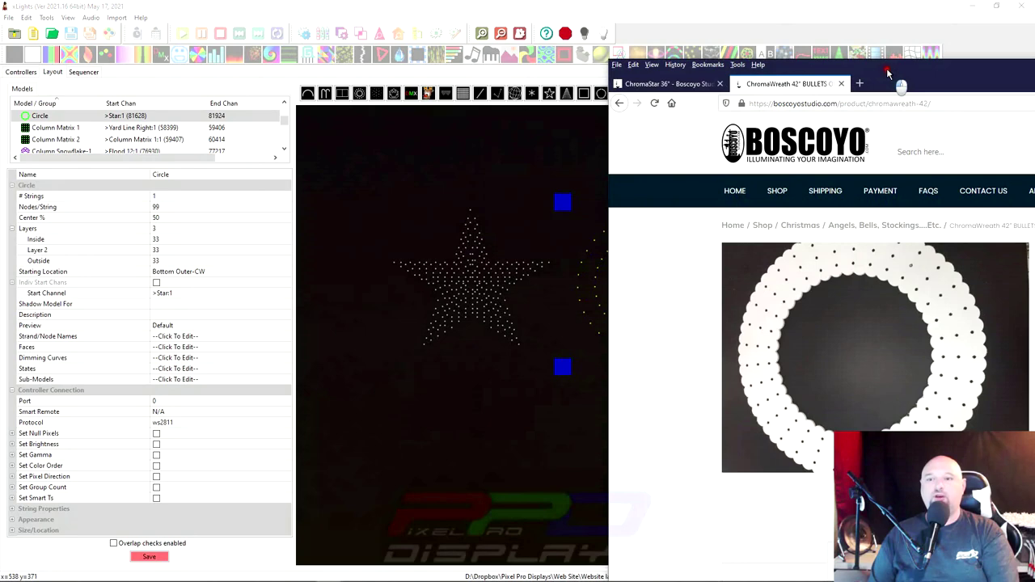
pyautogui.click(866, 30)
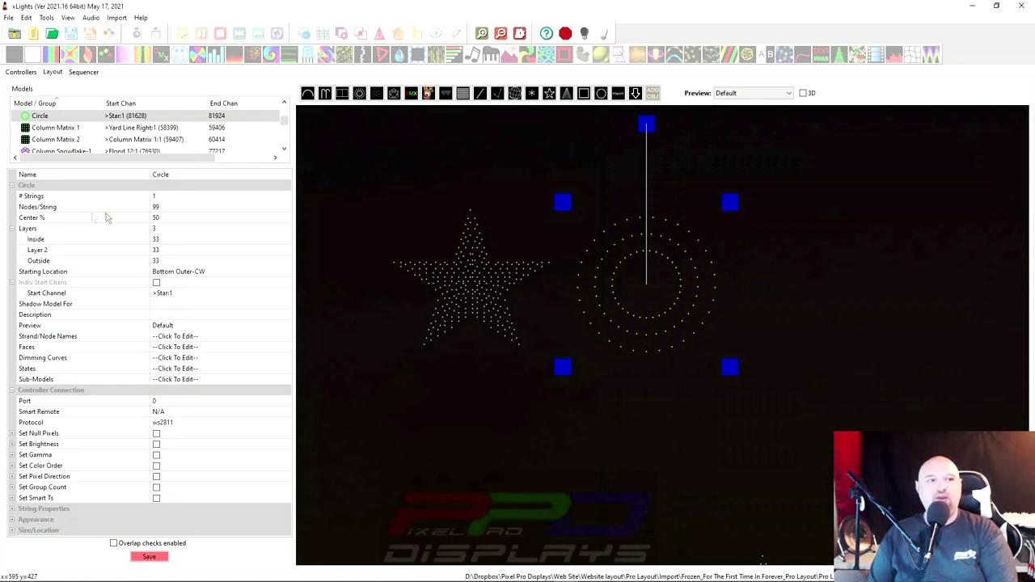
pyautogui.click(180, 220)
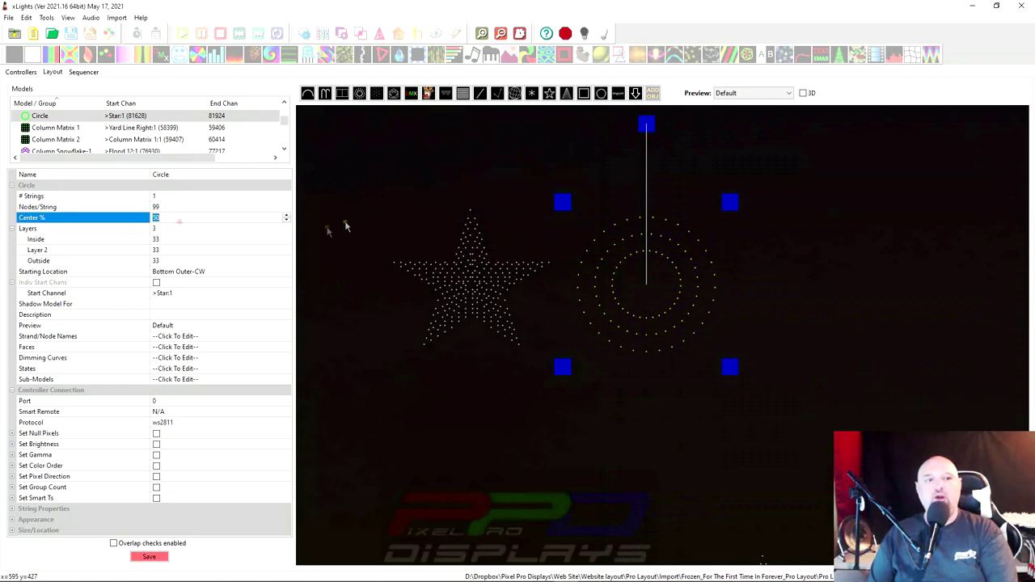
pyautogui.click(287, 222)
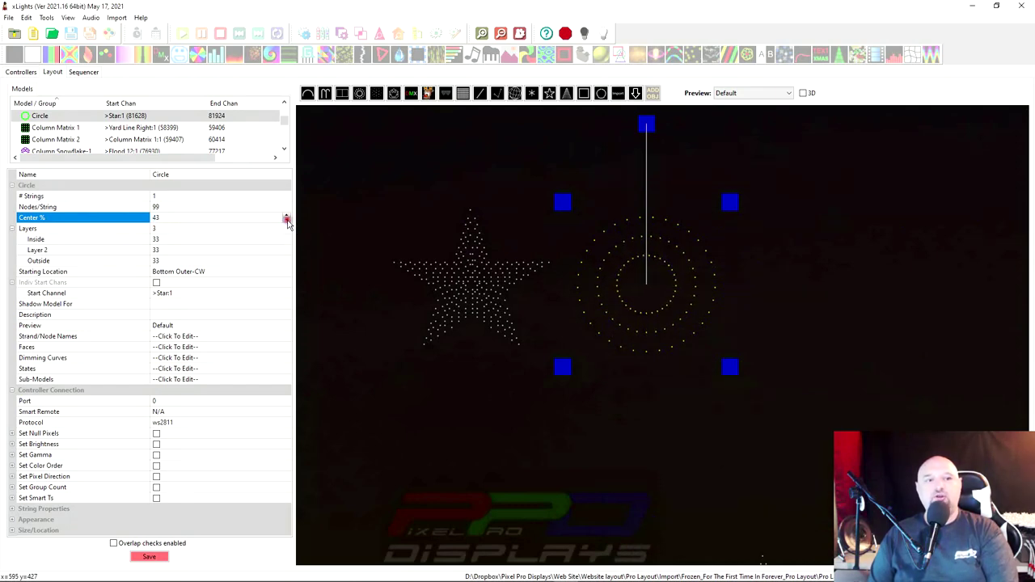
pyautogui.click(287, 223)
pyautogui.click(287, 223)
pyautogui.click(287, 223)
pyautogui.click(287, 222)
pyautogui.click(287, 222)
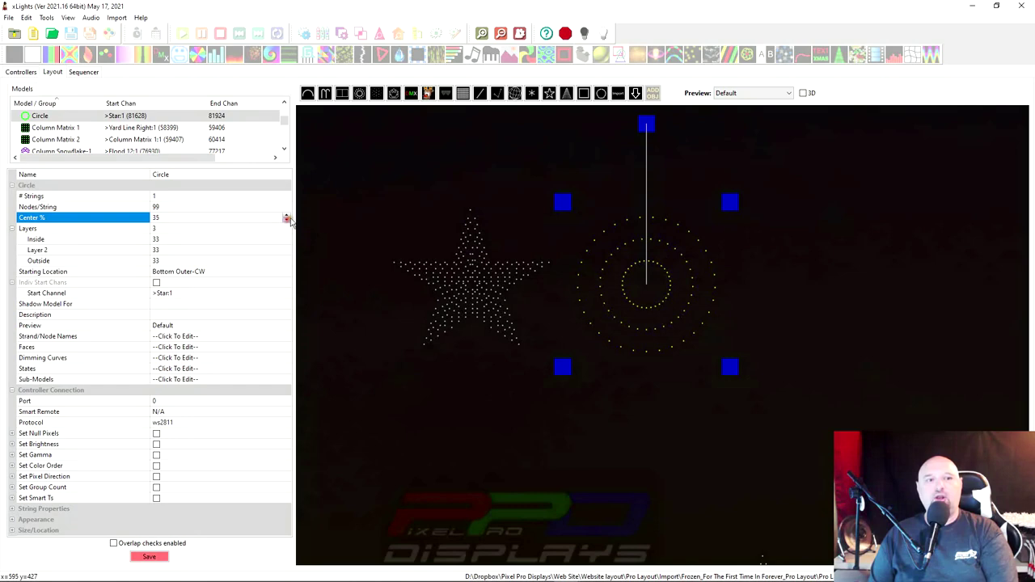
pyautogui.click(287, 216)
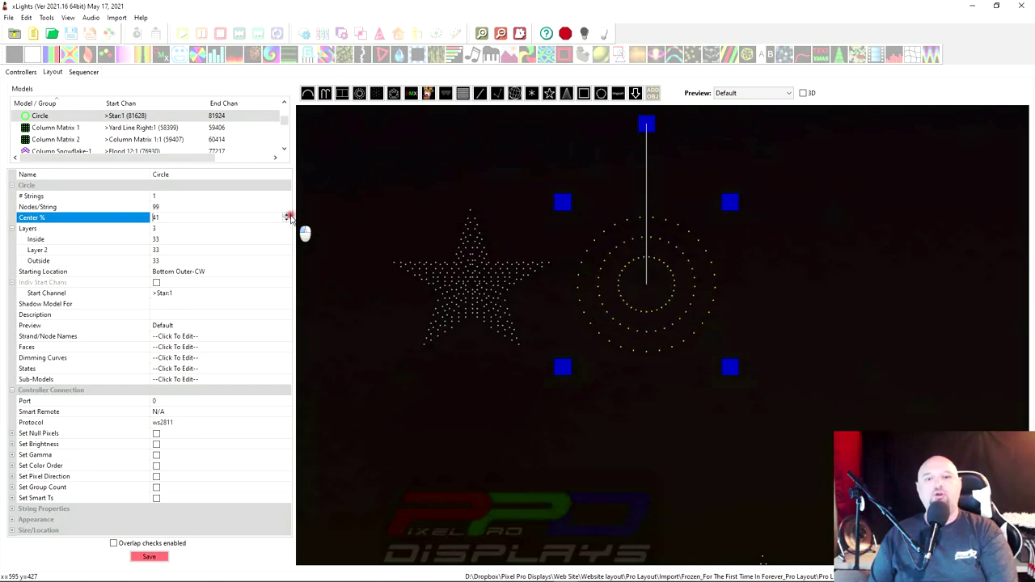
pyautogui.click(288, 216)
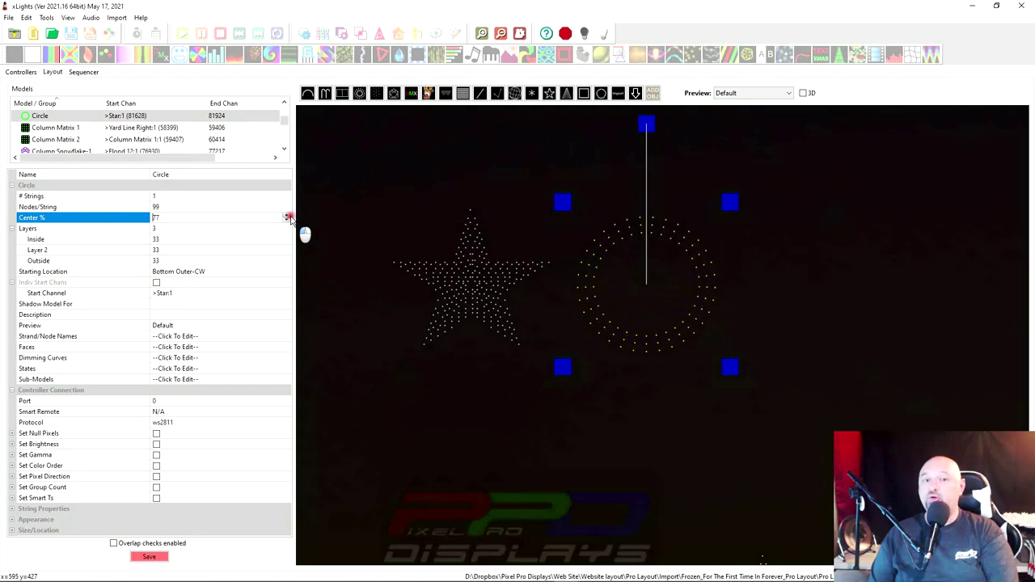
pyautogui.click(288, 216)
pyautogui.click(288, 216)
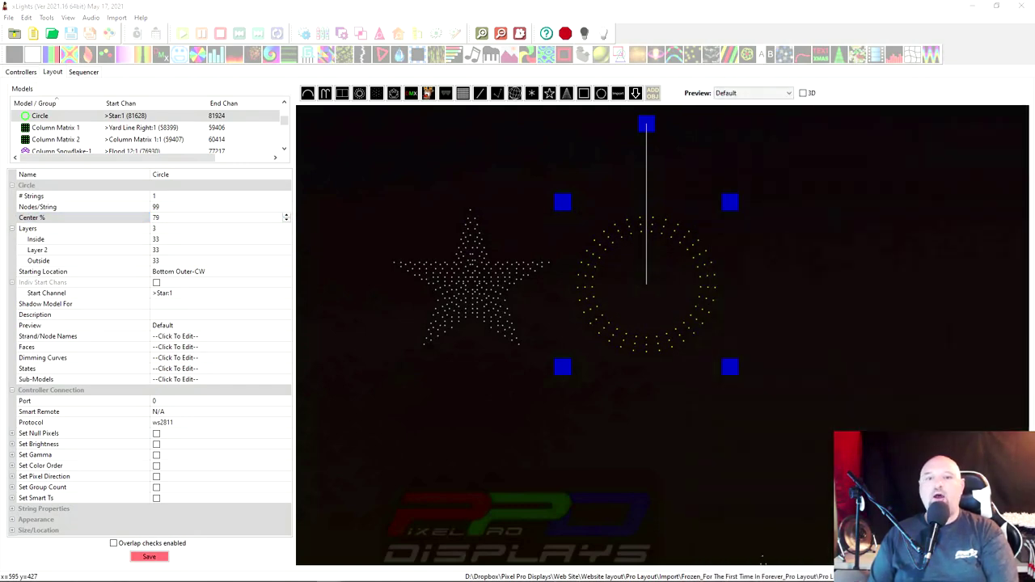
# Shrink the circle slightly, set Center % to 80, and position it beside the star
pyautogui.moveTo(562, 367); pyautogui.dragTo(589, 360)
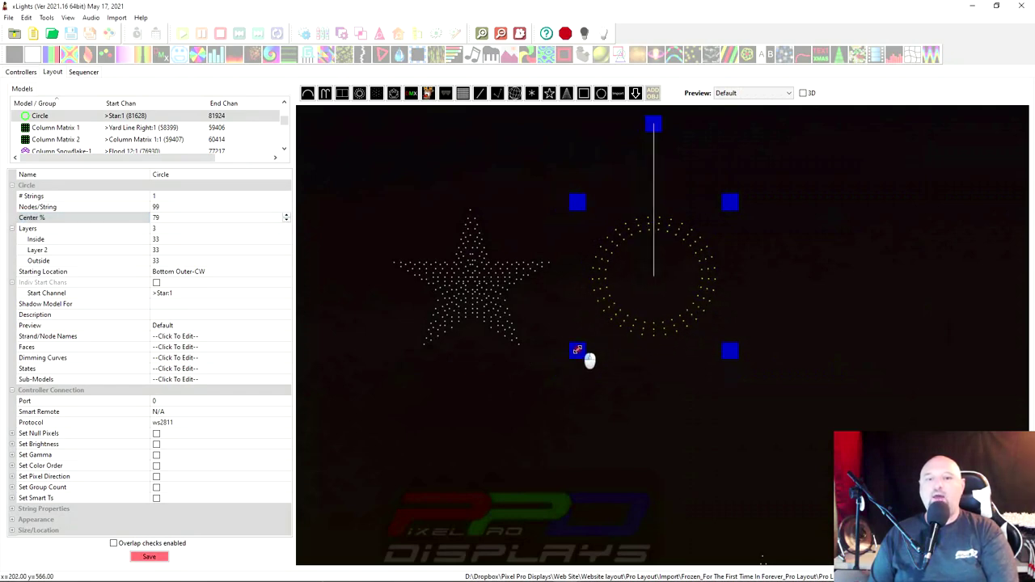
pyautogui.click(286, 216)
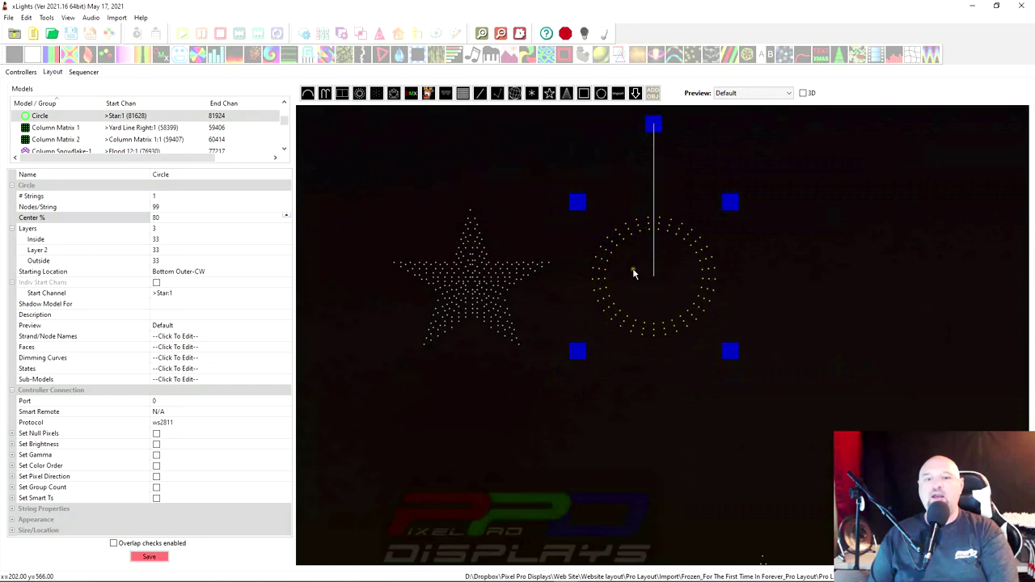
pyautogui.moveTo(634, 274); pyautogui.dragTo(618, 303)
pyautogui.scroll(-2, 760, 352)
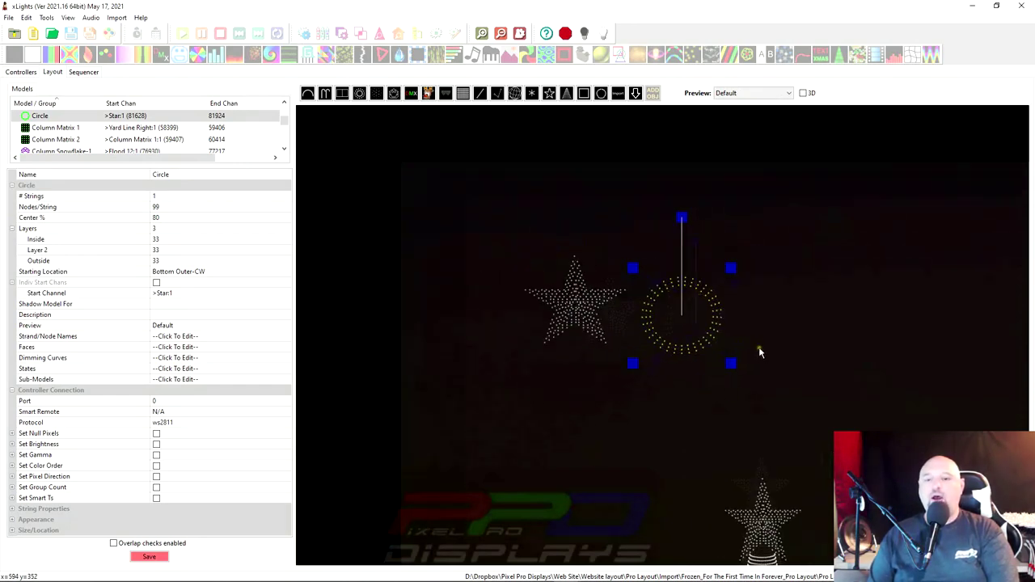
pyautogui.scroll(-3, 760, 352)
pyautogui.scroll(1, 403, 224)
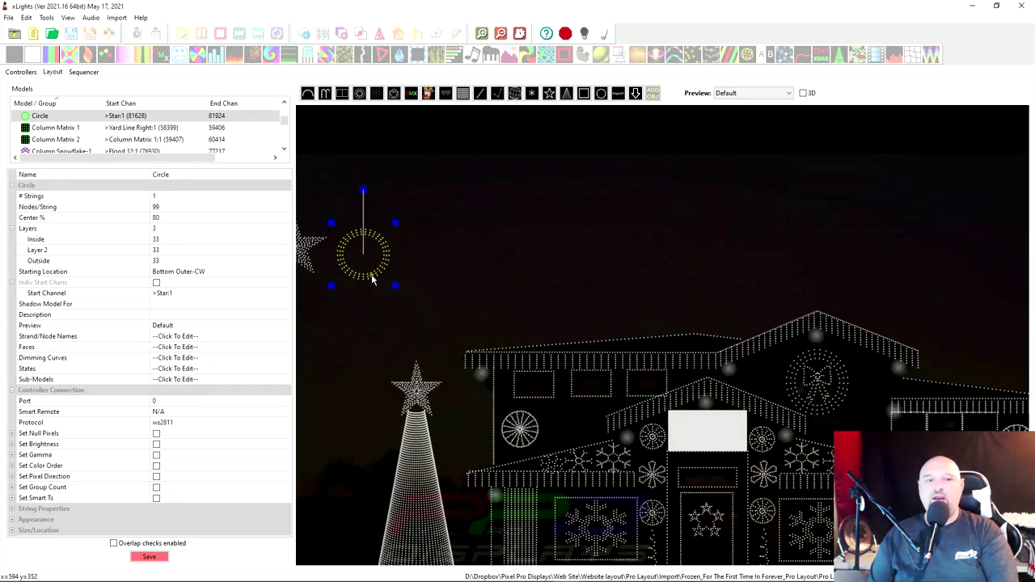
pyautogui.moveTo(372, 281)
pyautogui.mouseDown()
pyautogui.moveTo(845, 384)
pyautogui.moveTo(430, 287)
pyautogui.moveTo(373, 264)
pyautogui.moveTo(391, 279)
pyautogui.mouseUp()
pyautogui.scroll(3, 629, 335)
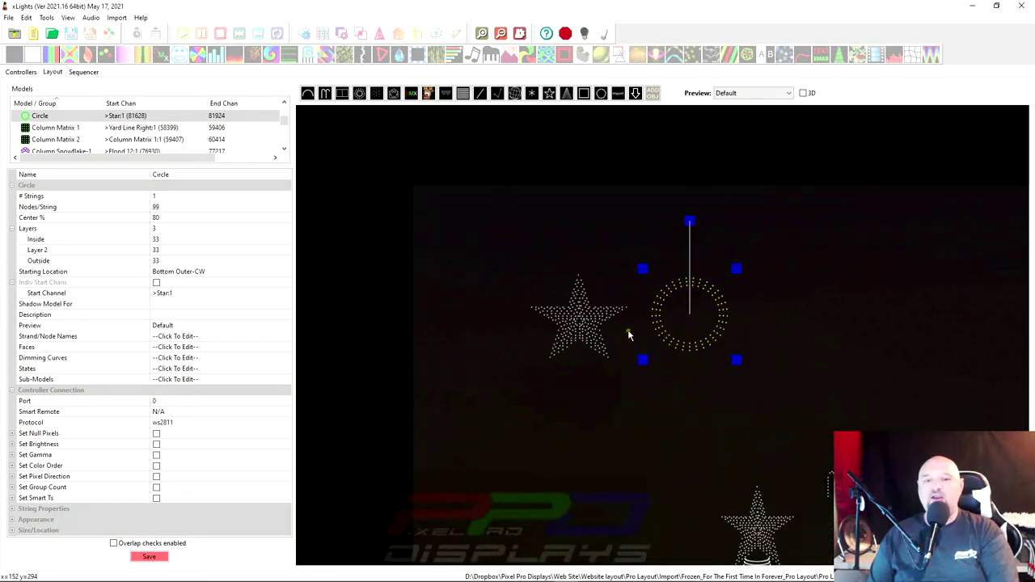
pyautogui.scroll(2, 630, 335)
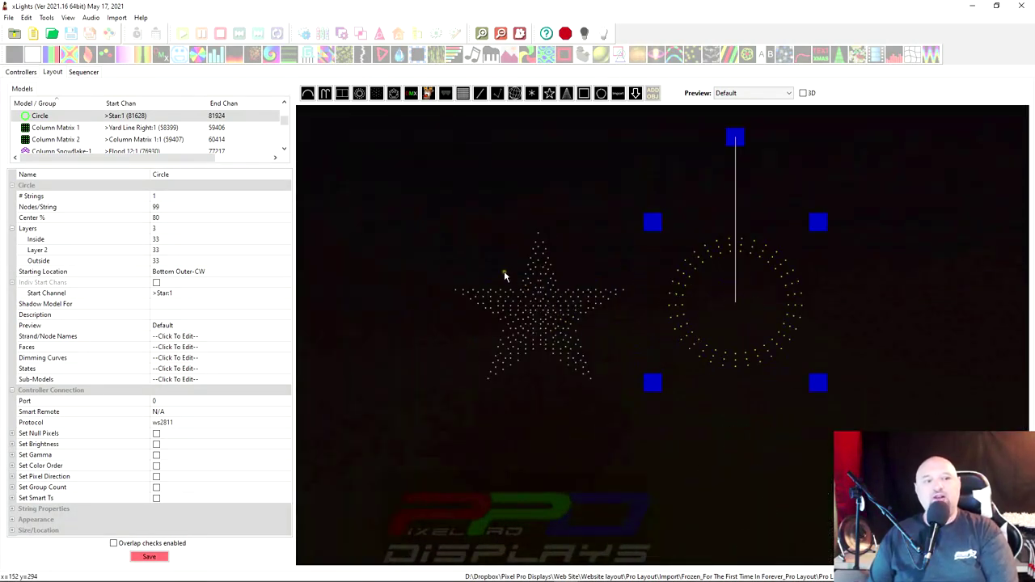
pyautogui.click(233, 276)
pyautogui.click(285, 273)
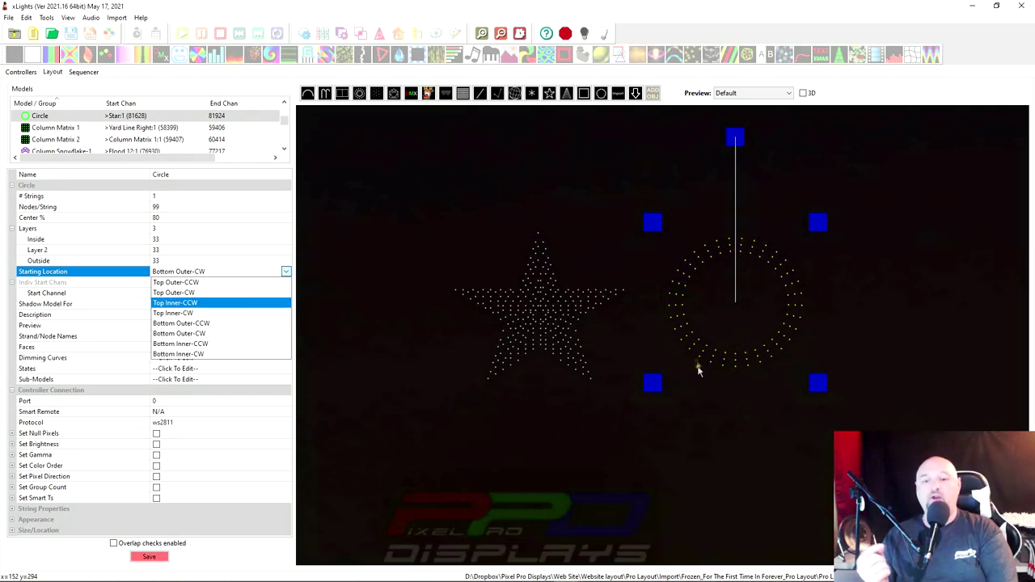
pyautogui.click(700, 369)
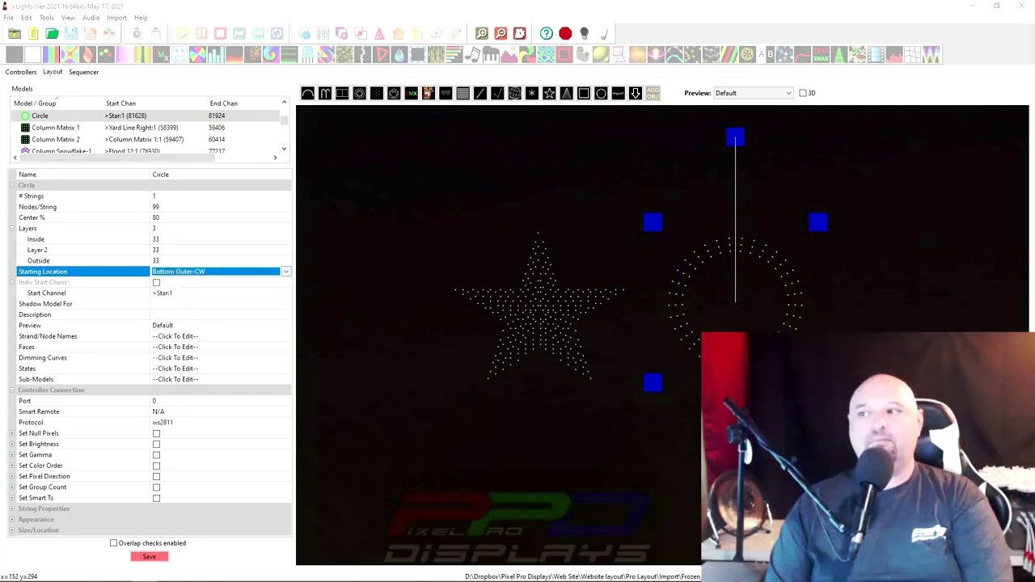